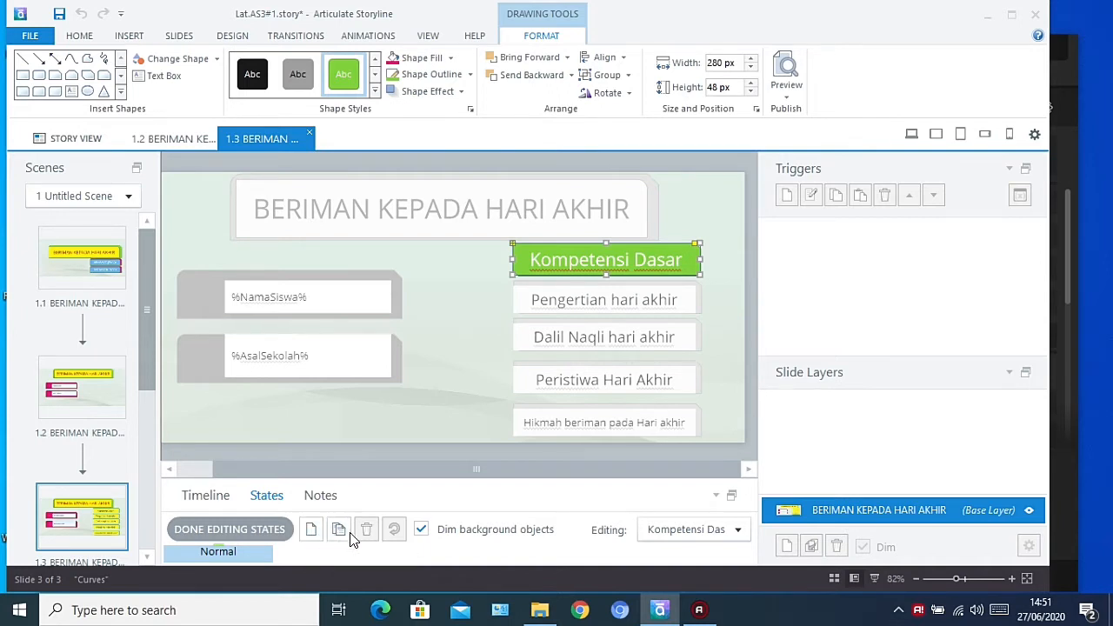
Duplicate the Normal state of the shape behind "Kopetensi Dasar" as a state named "Kompetensi Dasar" and finish editing its states
left_click(339, 536)
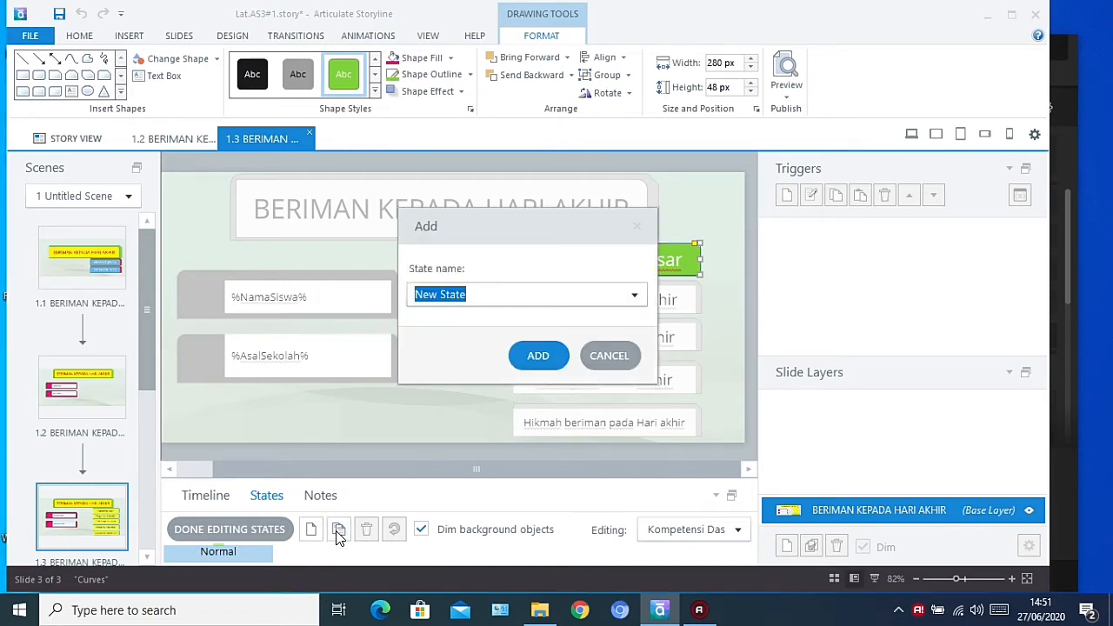
type("K")
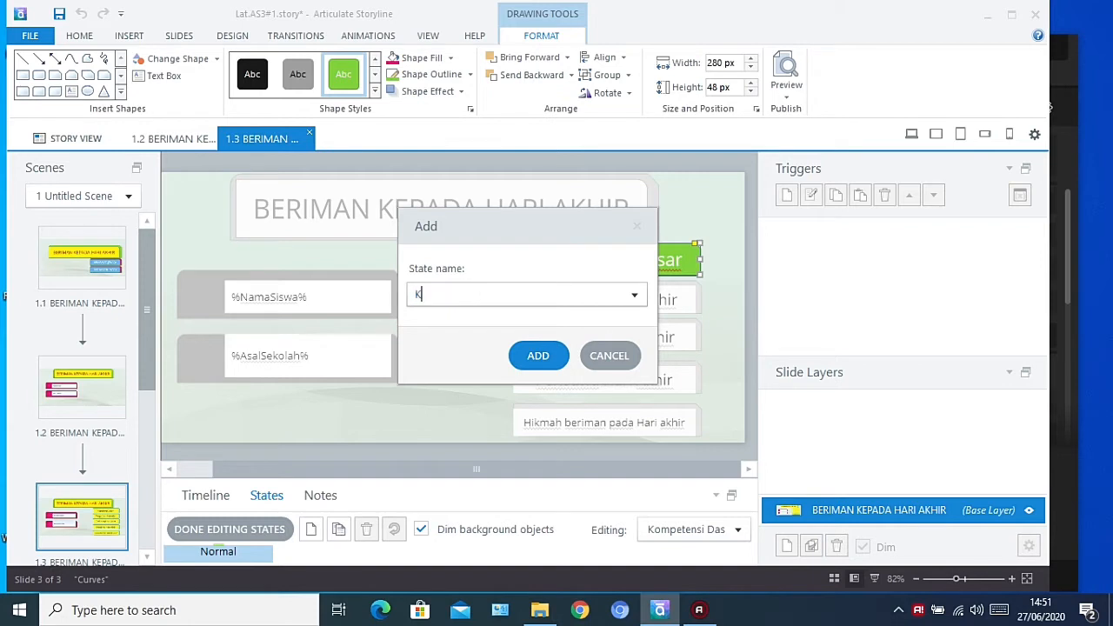
type("ompetensi Dasar")
left_click(538, 358)
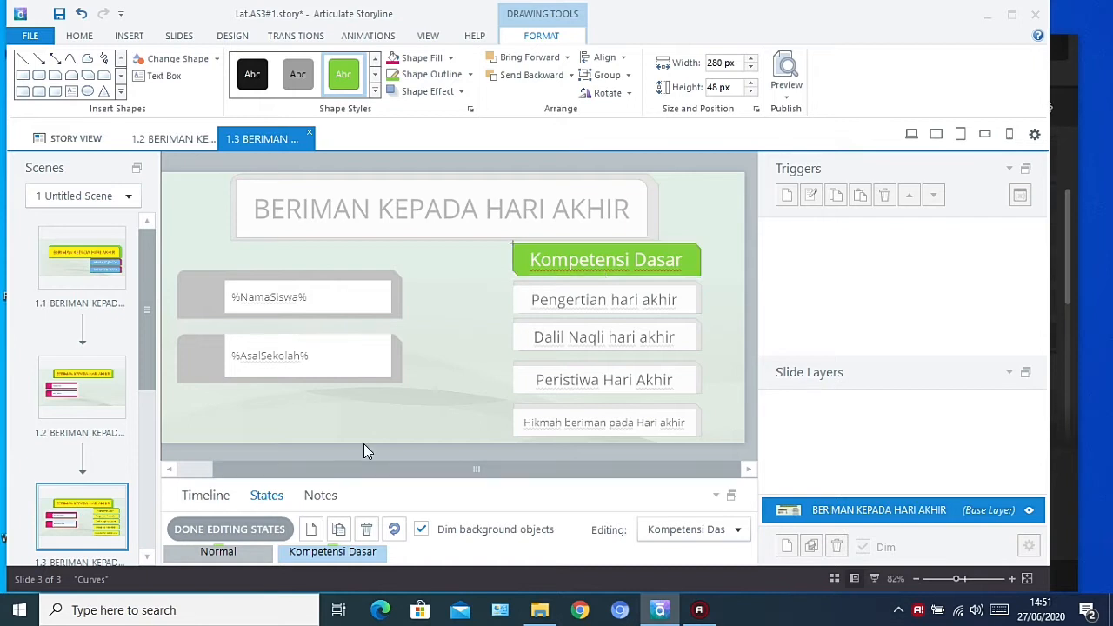
left_click(687, 296)
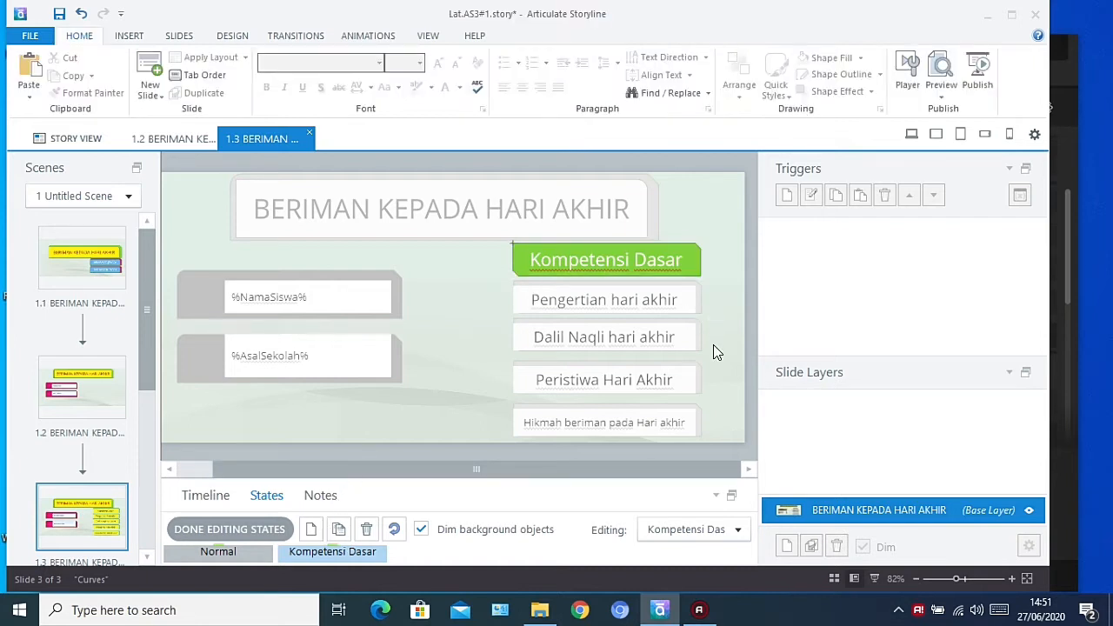
left_click(243, 529)
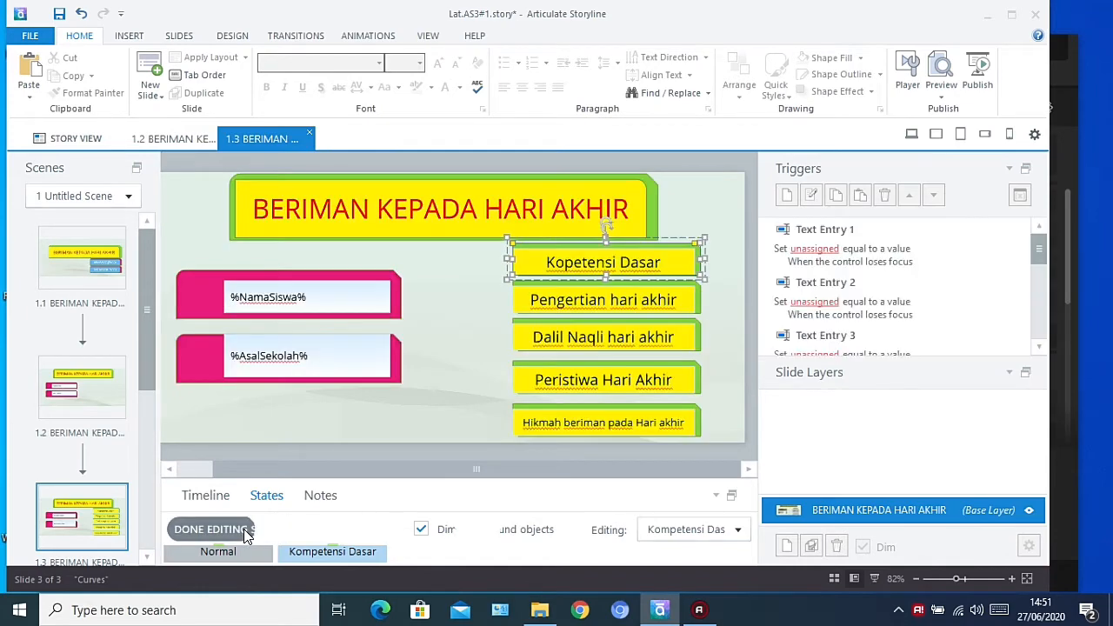
Duplicate the Normal state of the shape behind "Pengertian hari akhir" as a state named "Pengertian Hari Akhir" and finish editing its states
left_click(638, 282)
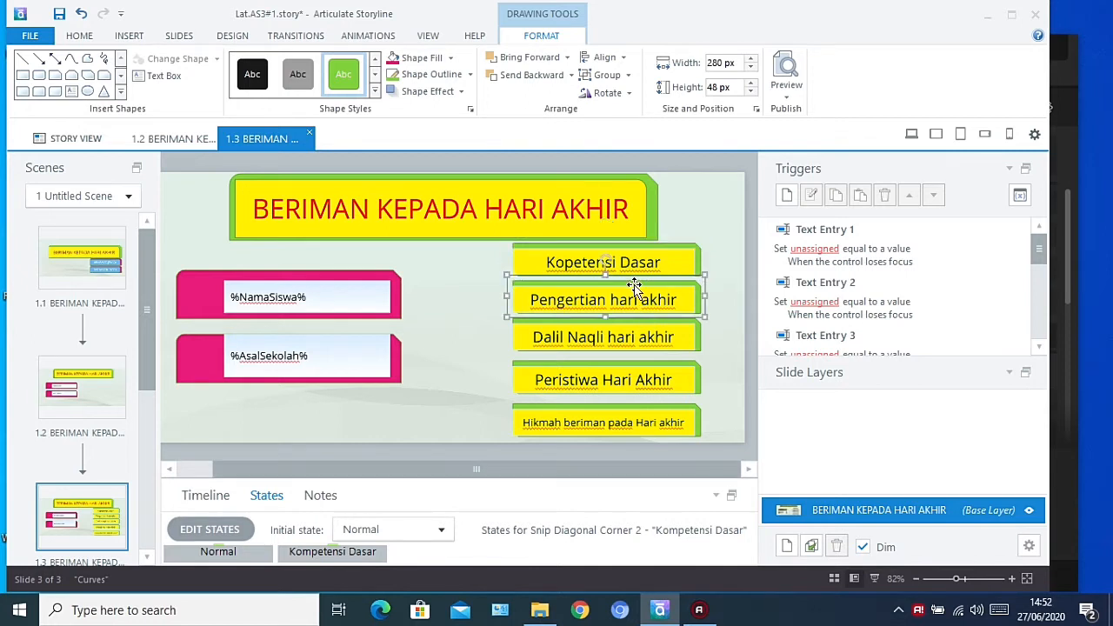
double_click(636, 285)
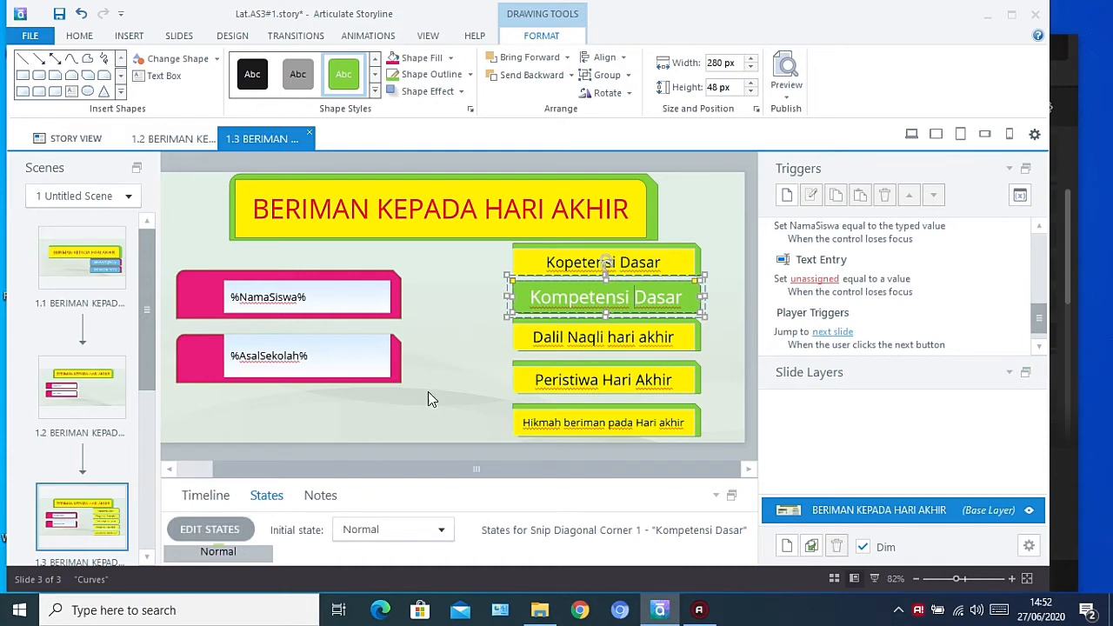
left_click(235, 531)
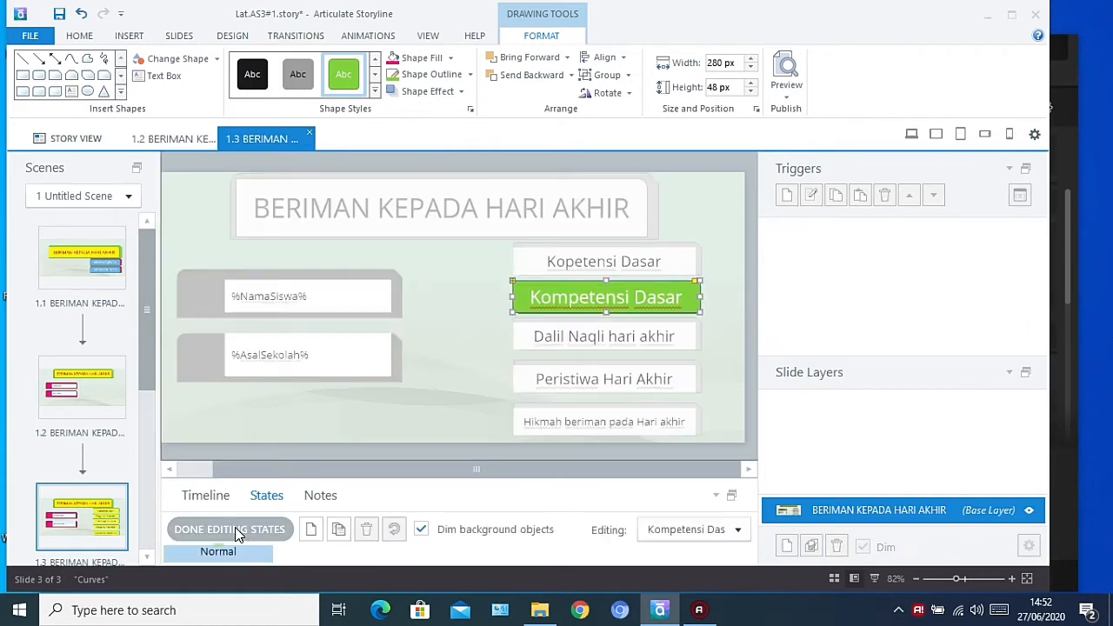
left_click(339, 530)
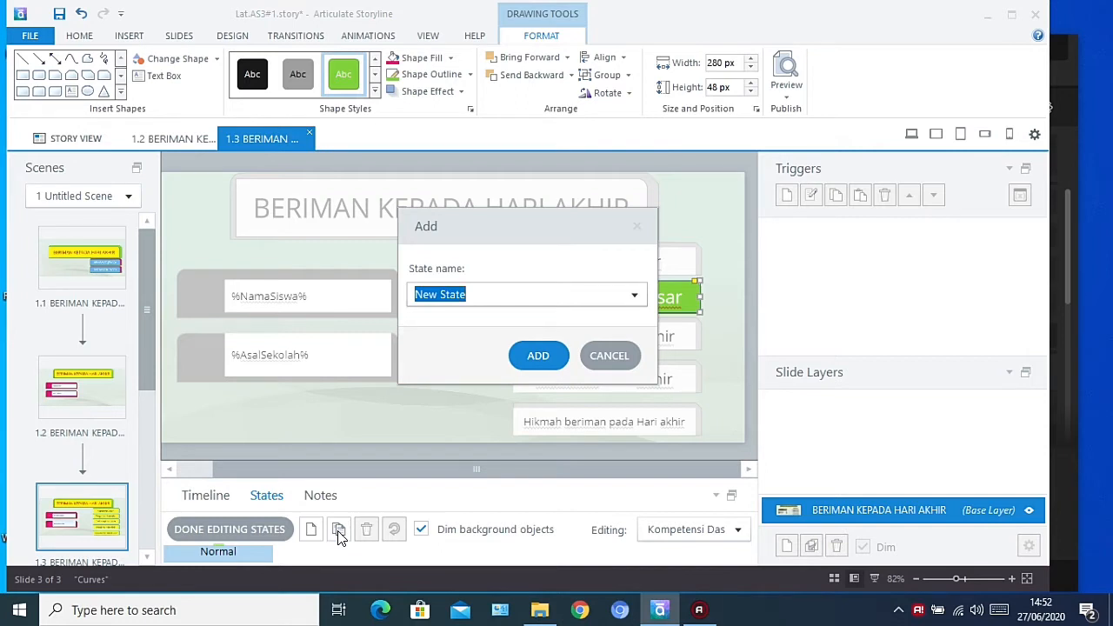
type("Peng")
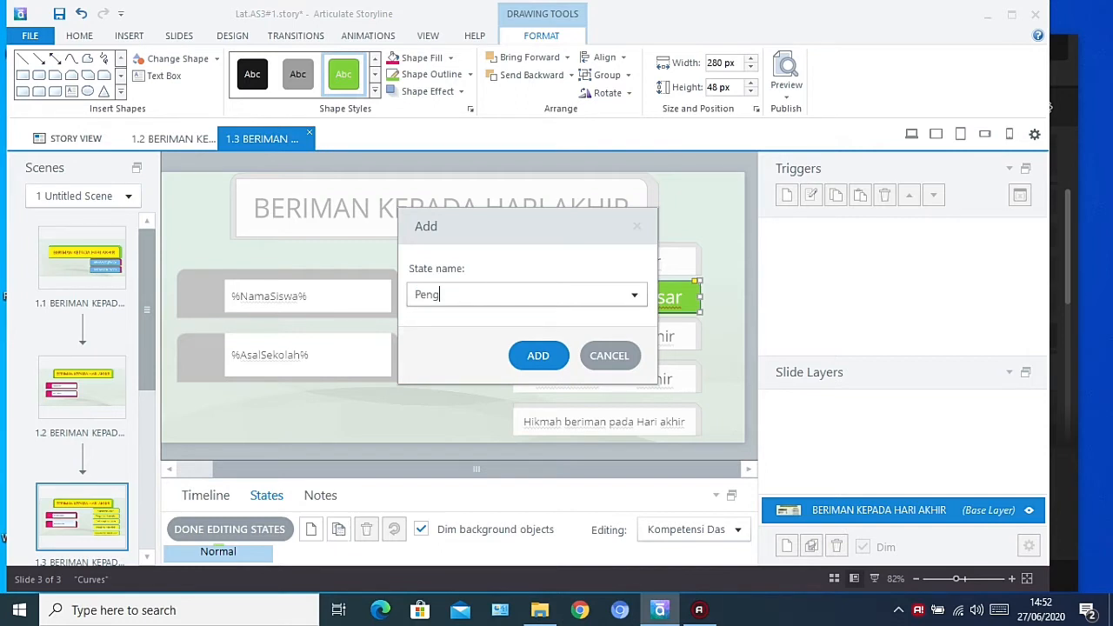
type("ertian Hari Akhir")
left_click(541, 353)
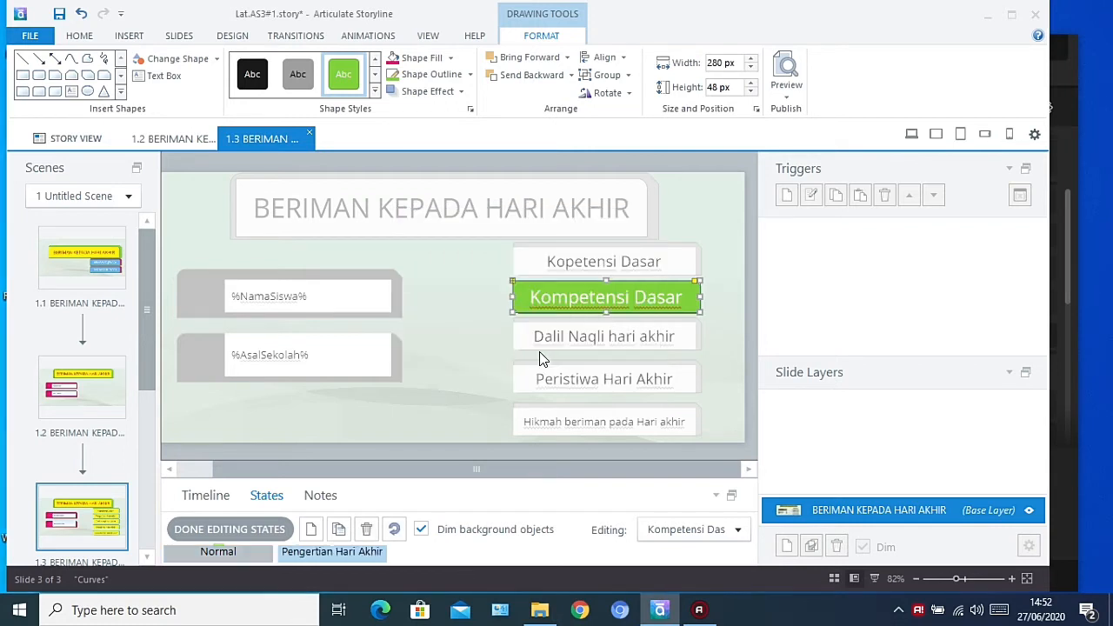
left_click(251, 532)
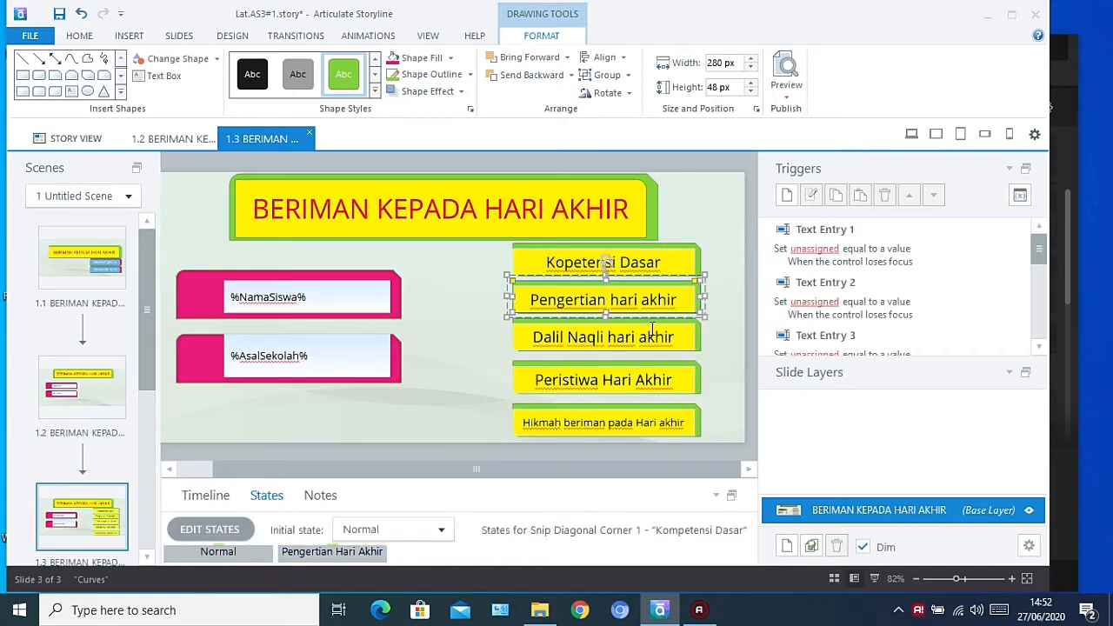
Duplicate the Normal state of the shape behind "Dalil Naqli hari akhir" as a state of the same name and finish editing its states
left_click(663, 329)
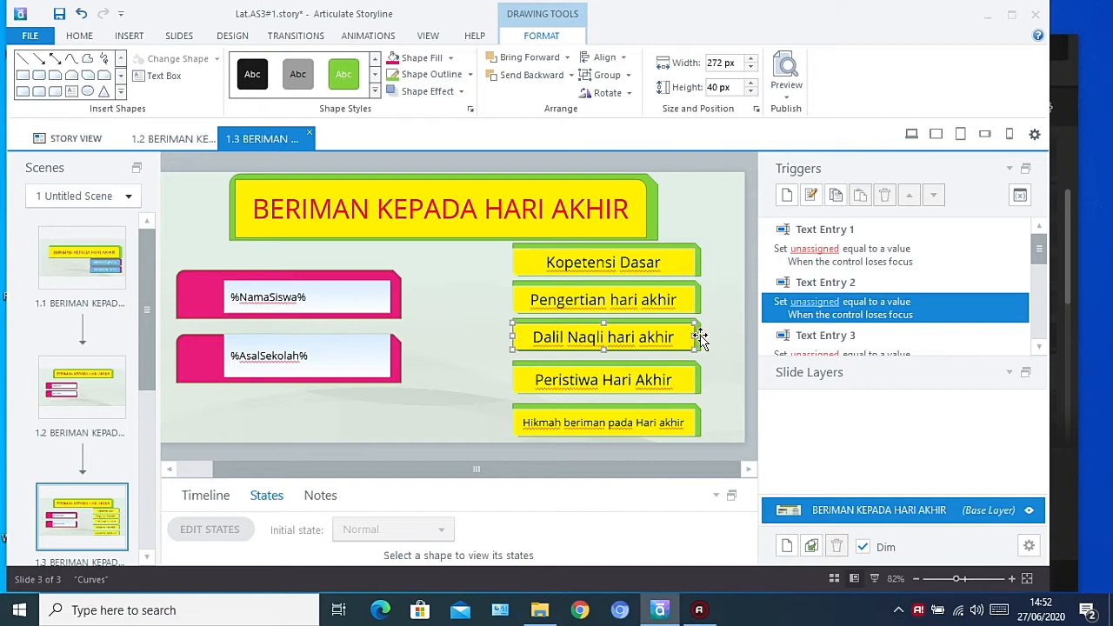
left_click(701, 339)
left_click(700, 338)
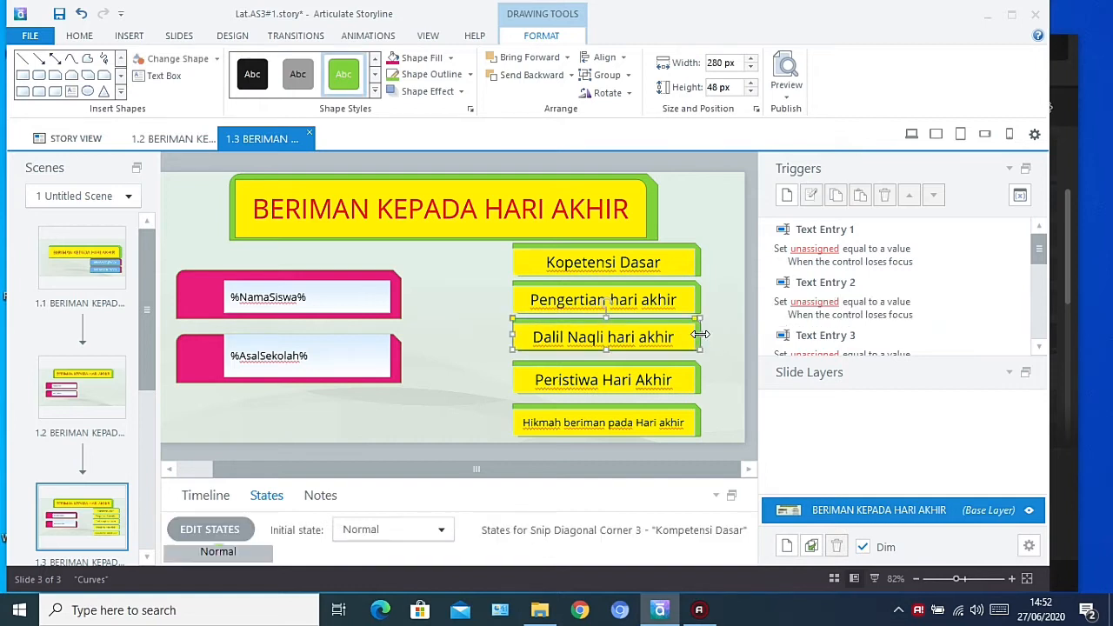
left_click(216, 534)
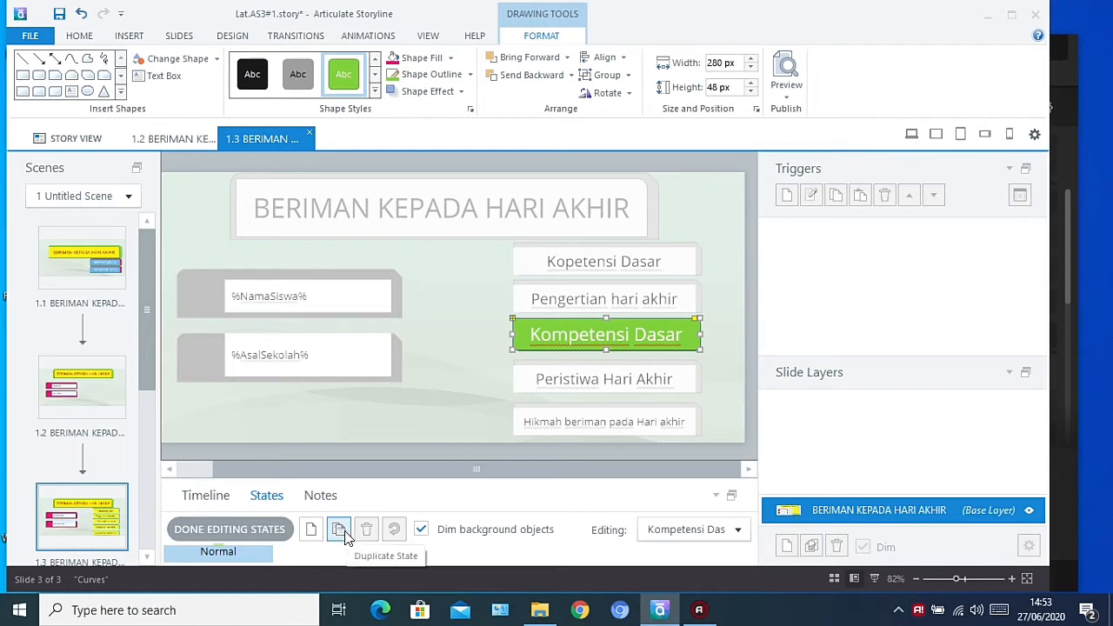
left_click(339, 530)
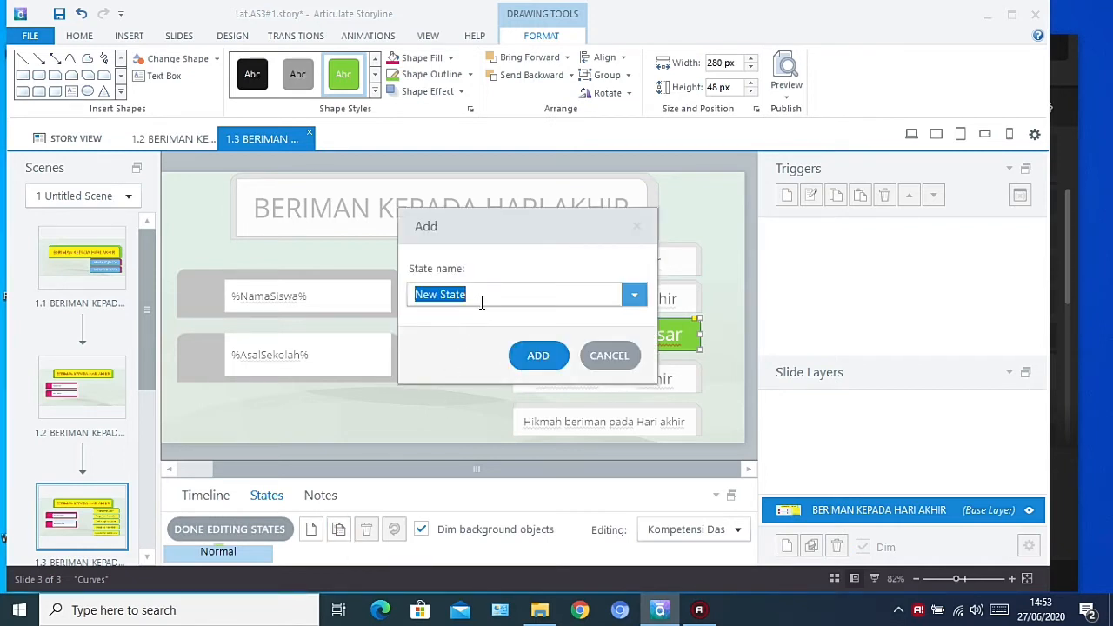
type("Dal")
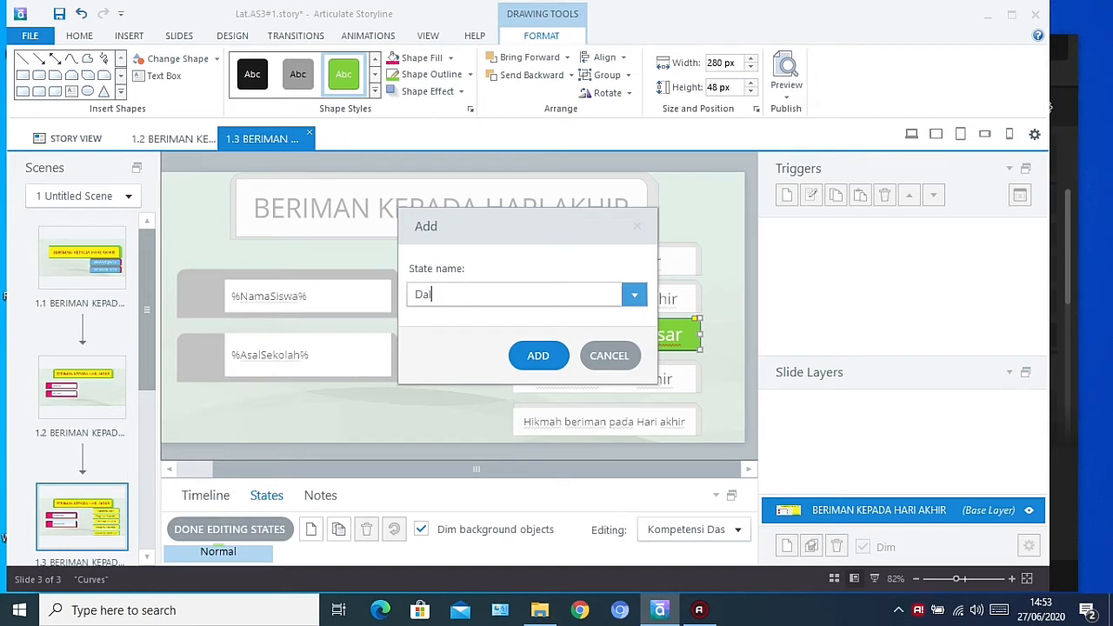
type("il Naqli hari akhir")
left_click(550, 355)
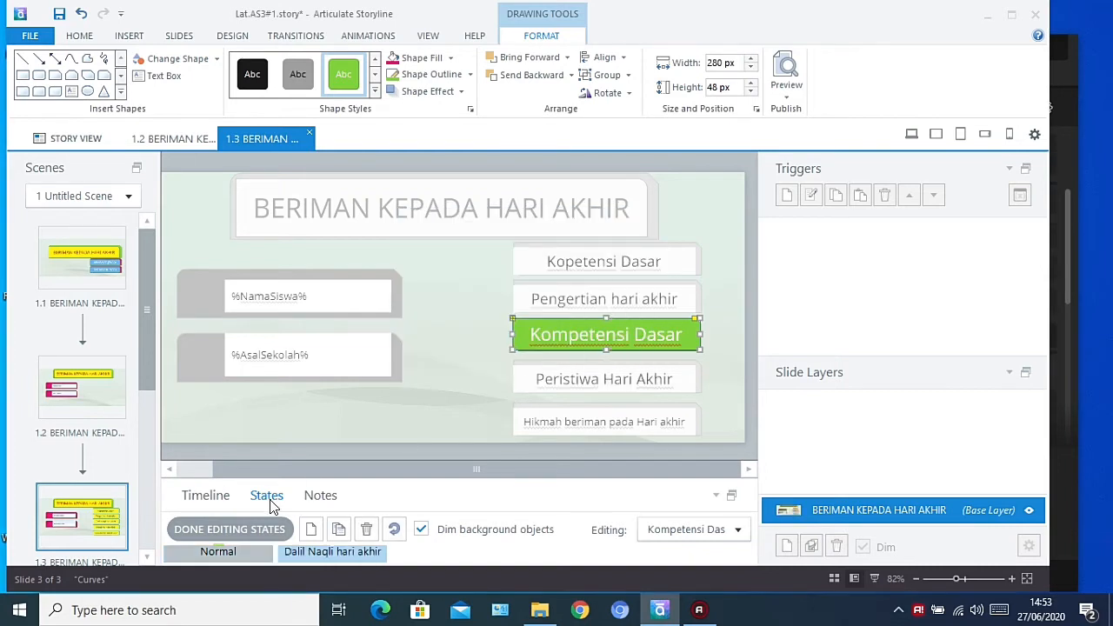
left_click(228, 529)
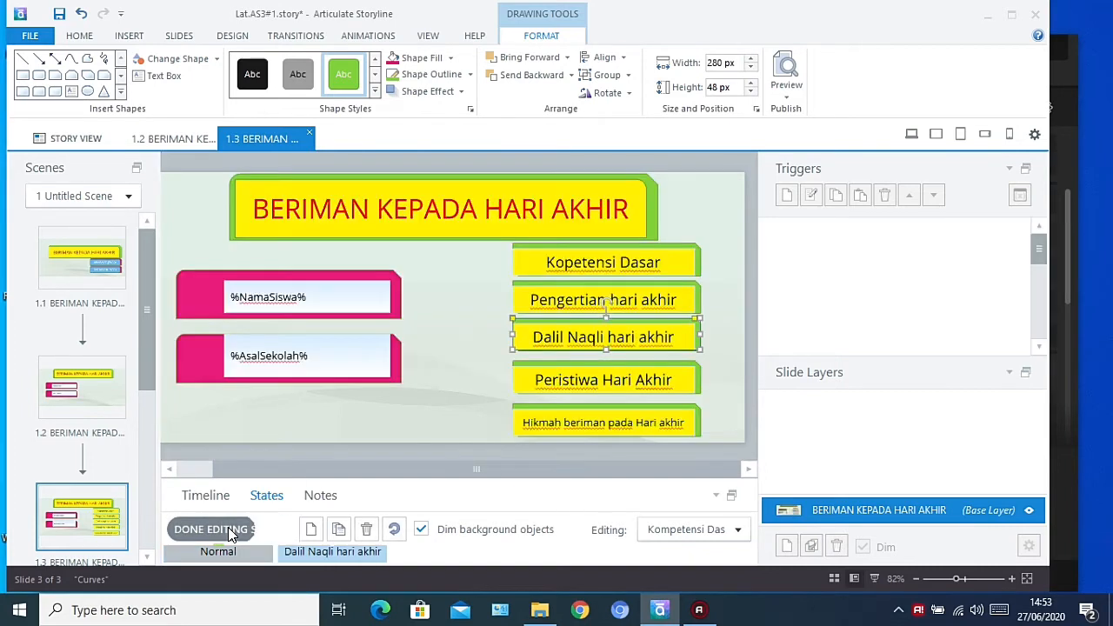
Duplicate the Normal state of the shape behind "Peristiwa Hari Akhir" as a state of the same name and finish editing its states
left_click(575, 364)
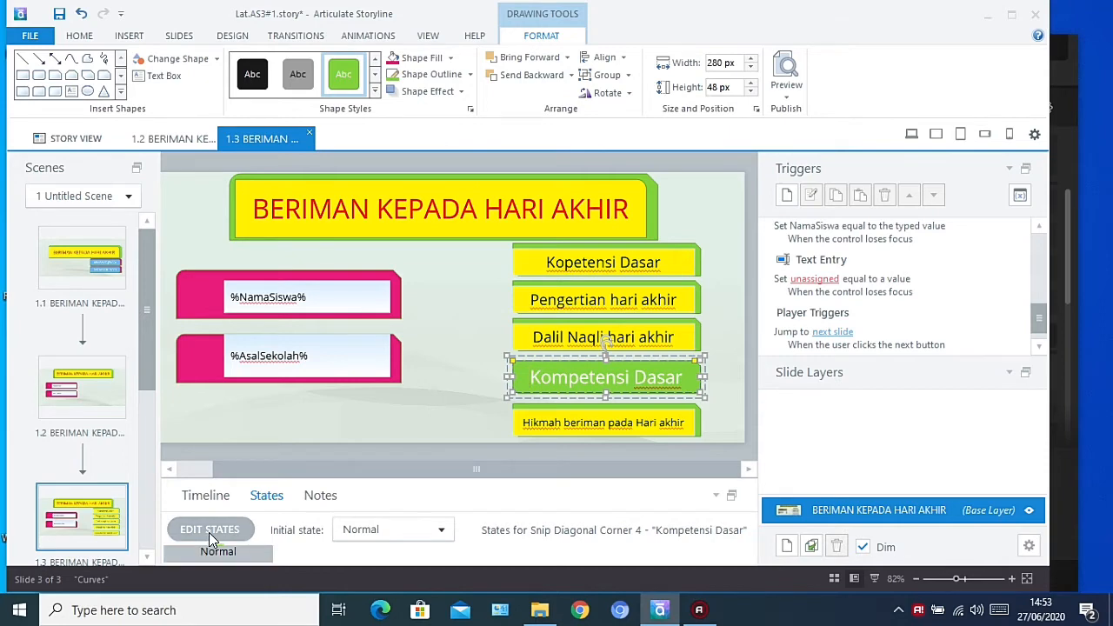
left_click(208, 531)
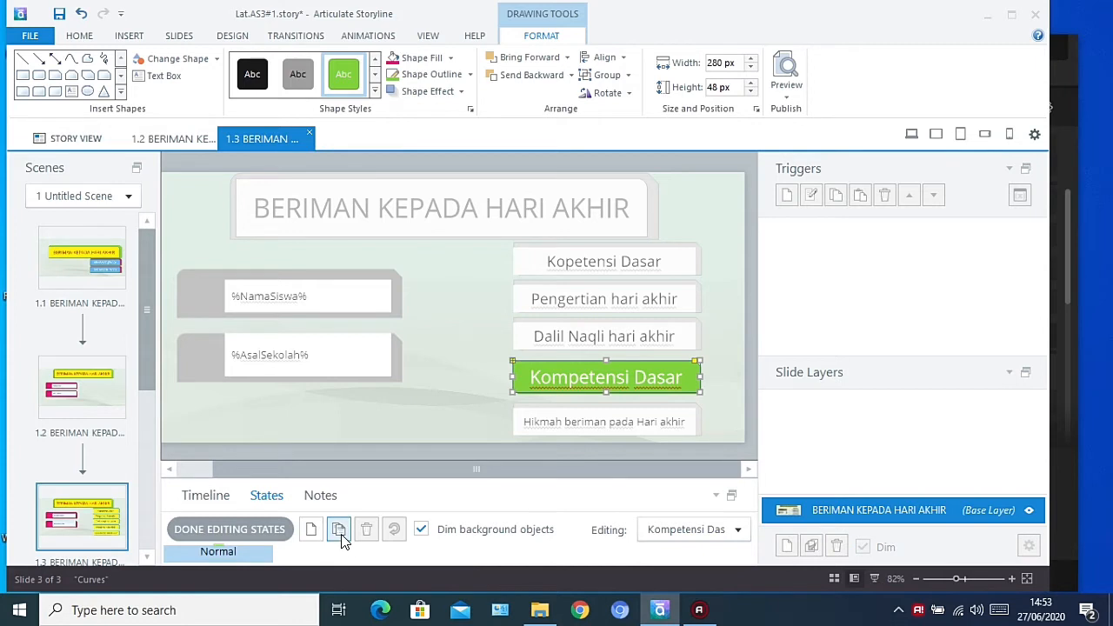
left_click(340, 530)
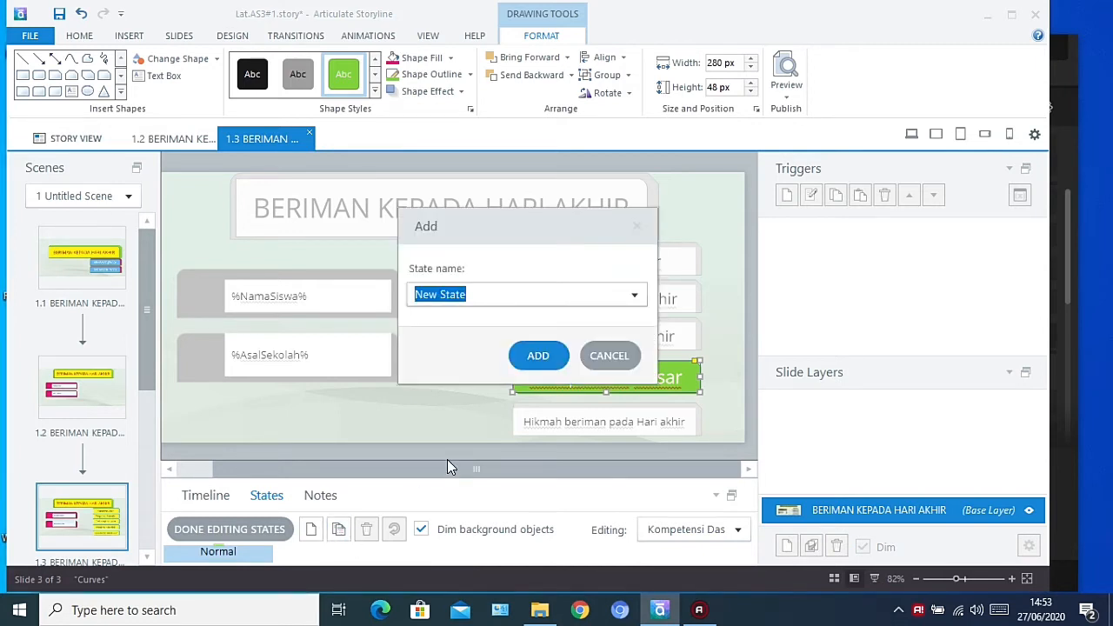
type("Perist")
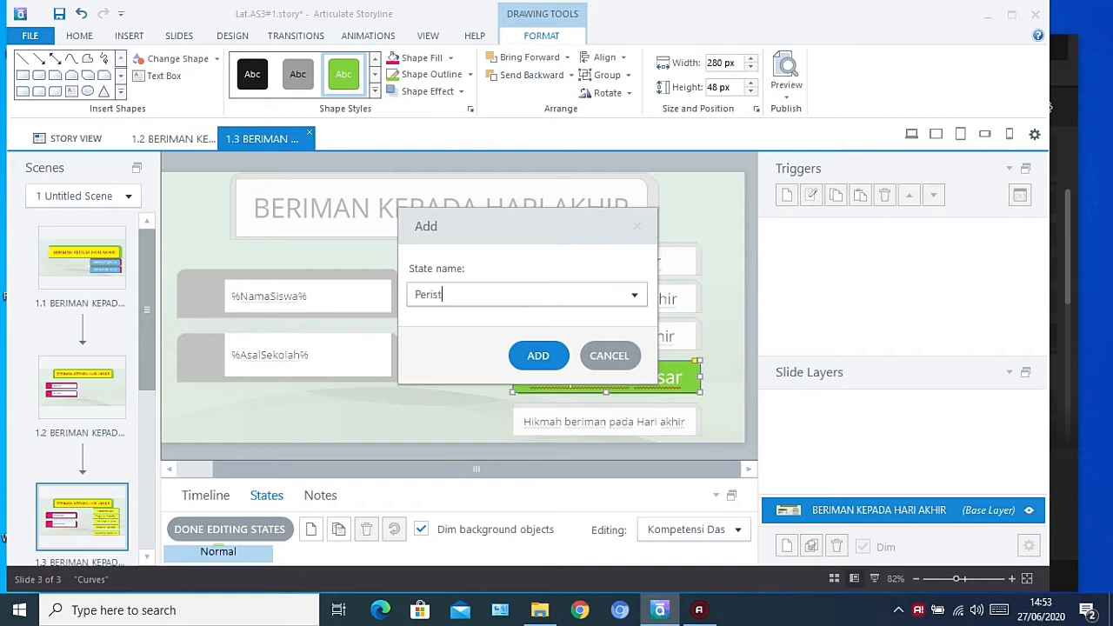
type("iwa Hari Akhir")
left_click(554, 358)
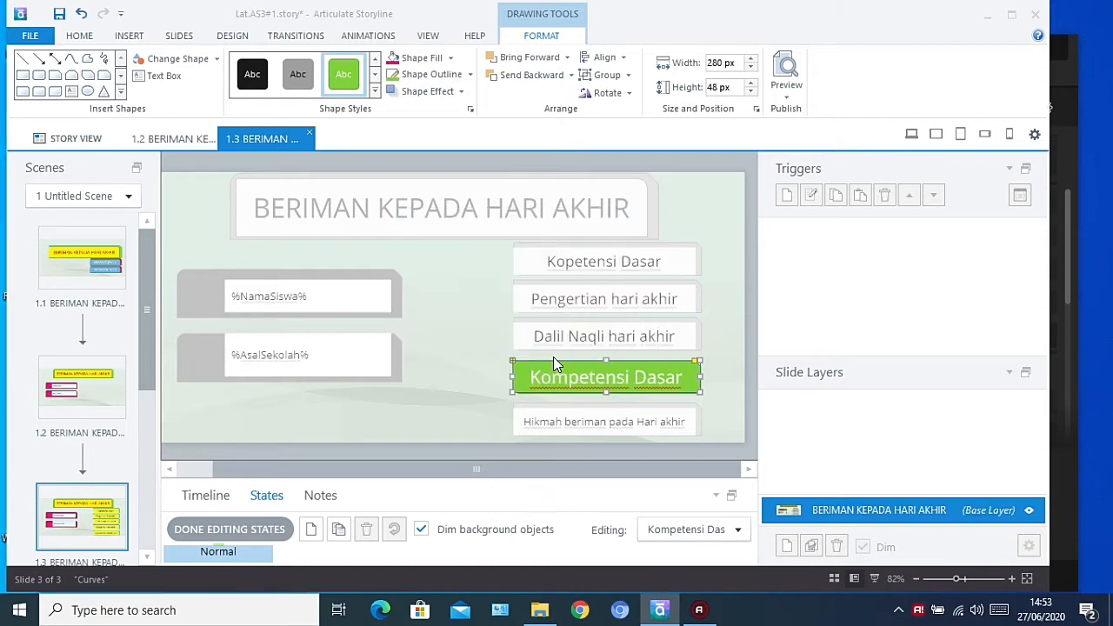
left_click(256, 531)
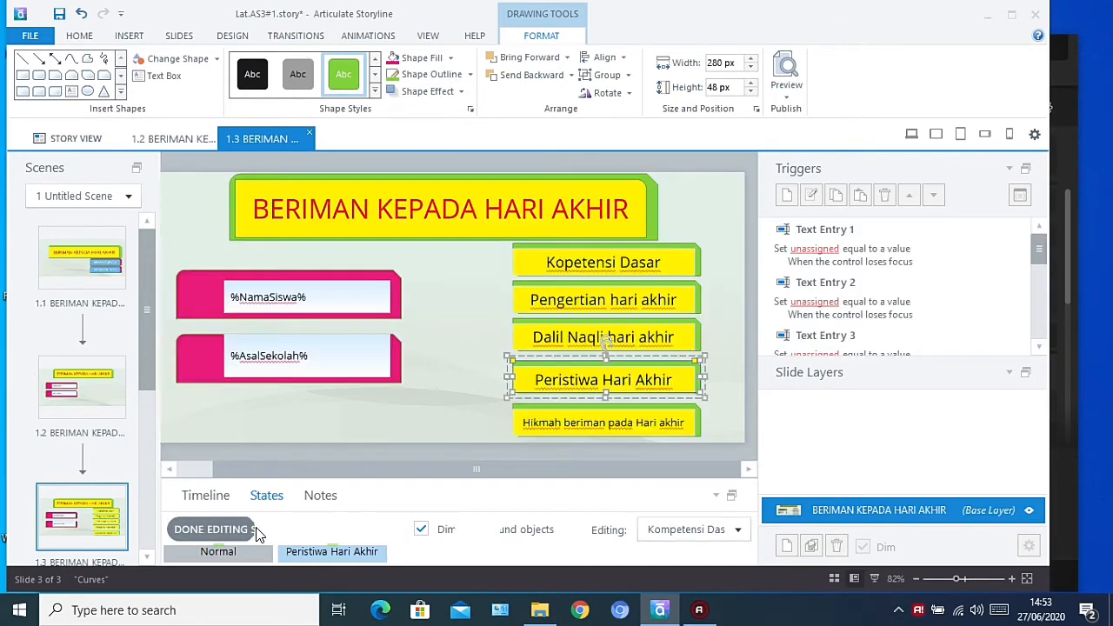
Duplicate the Normal state of the lowest menu shape as a state named "Hikmah Beriman Kepada Hari Akhir" and finish editing its states
left_click(558, 415)
key("ctrl+x")
left_click(559, 419)
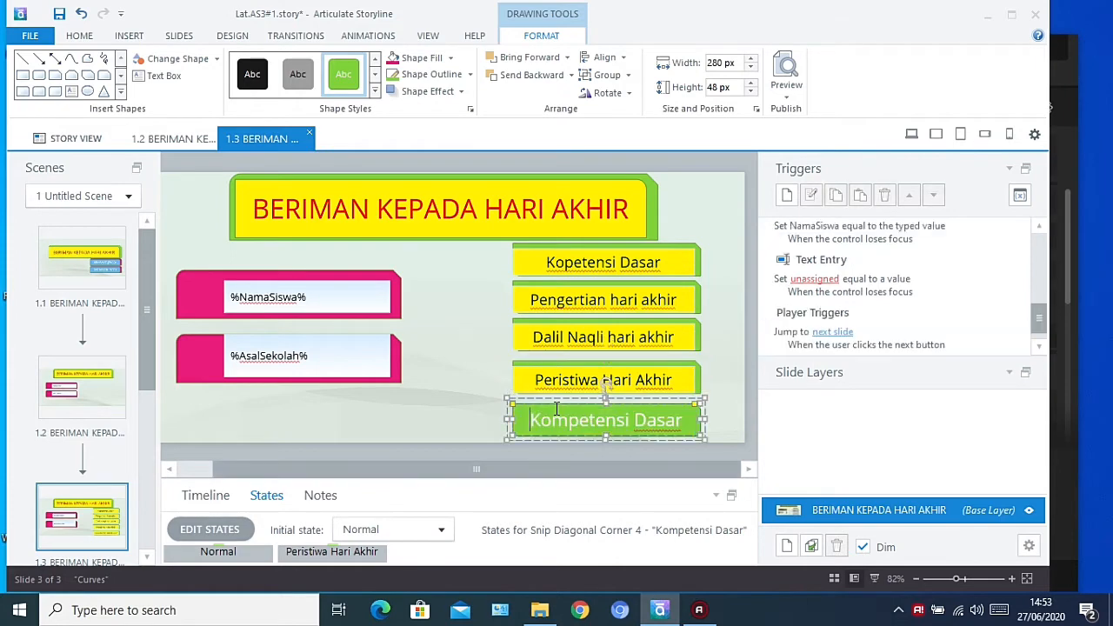
key("ctrl+v")
left_click(215, 534)
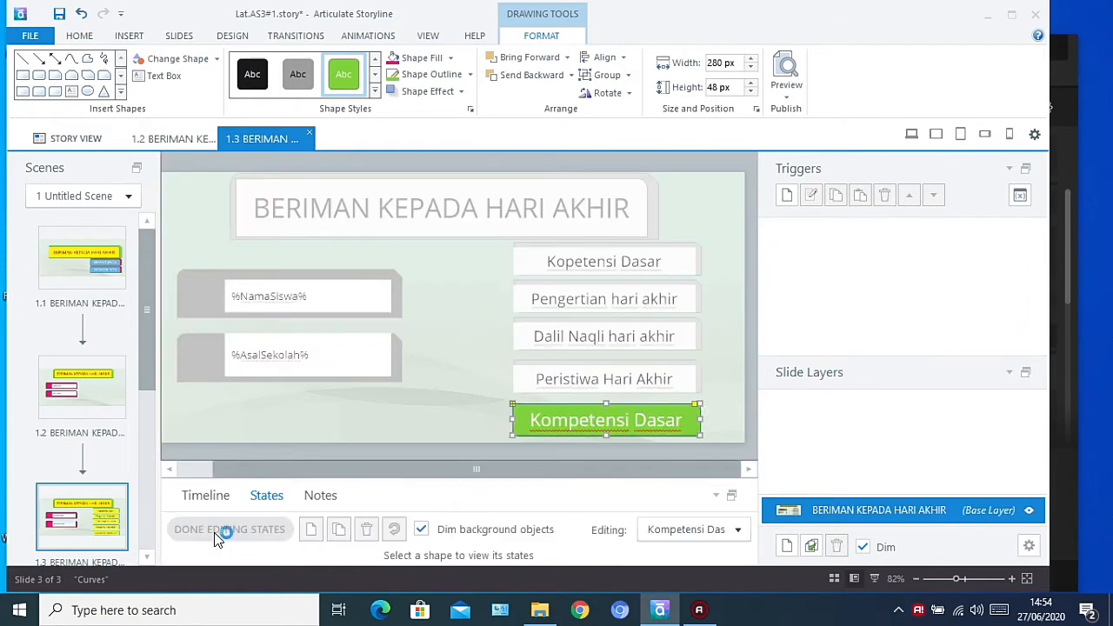
left_click(340, 533)
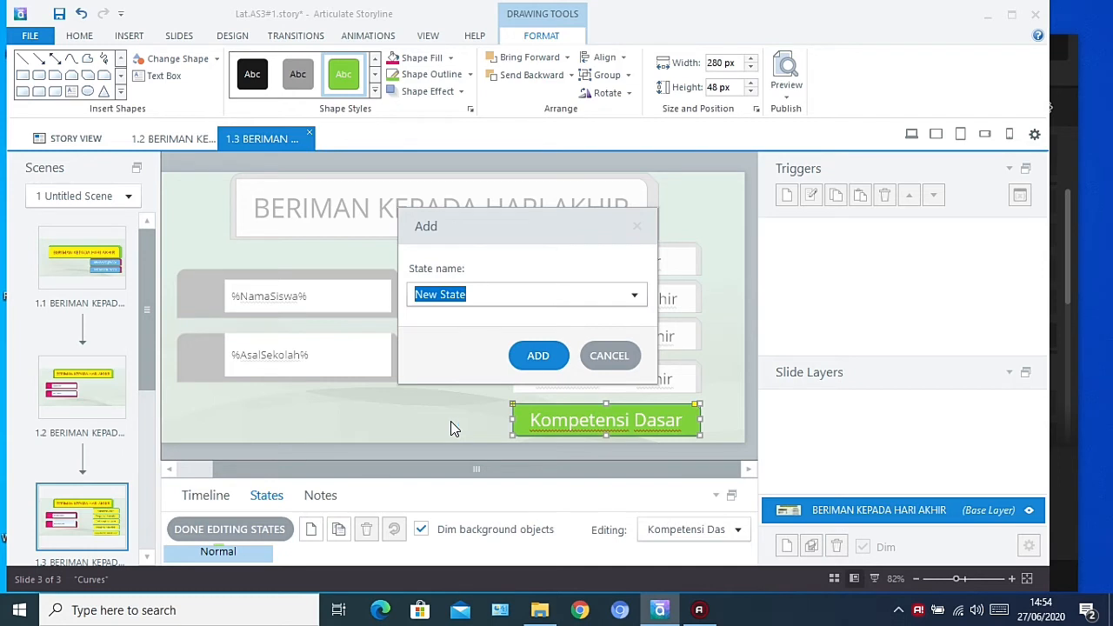
type("Hi")
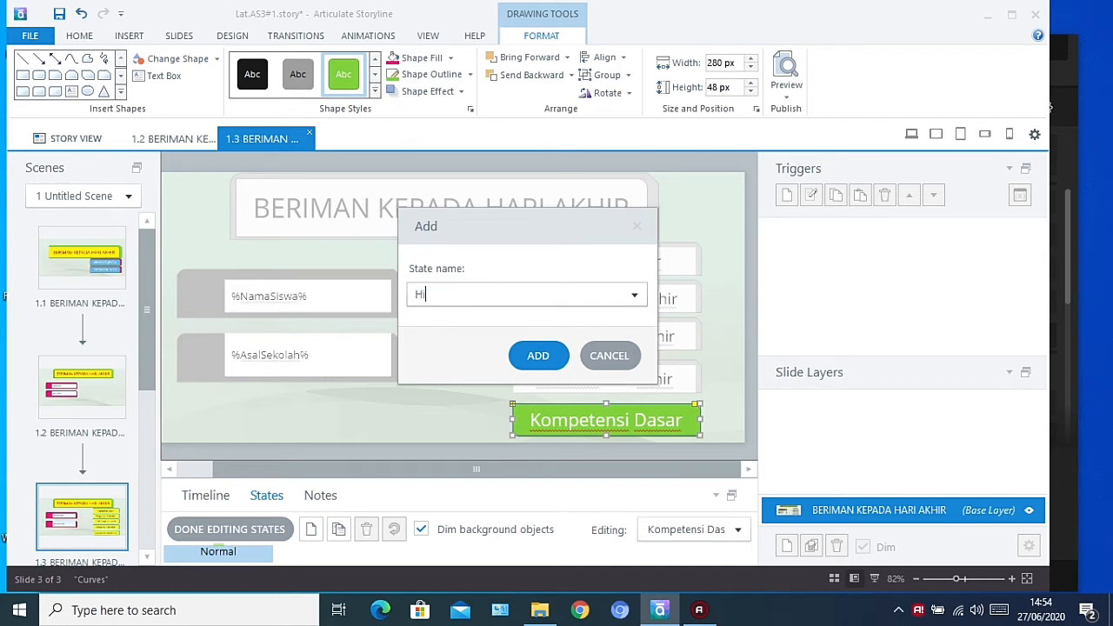
type("kmah Beriman Kepada Hari")
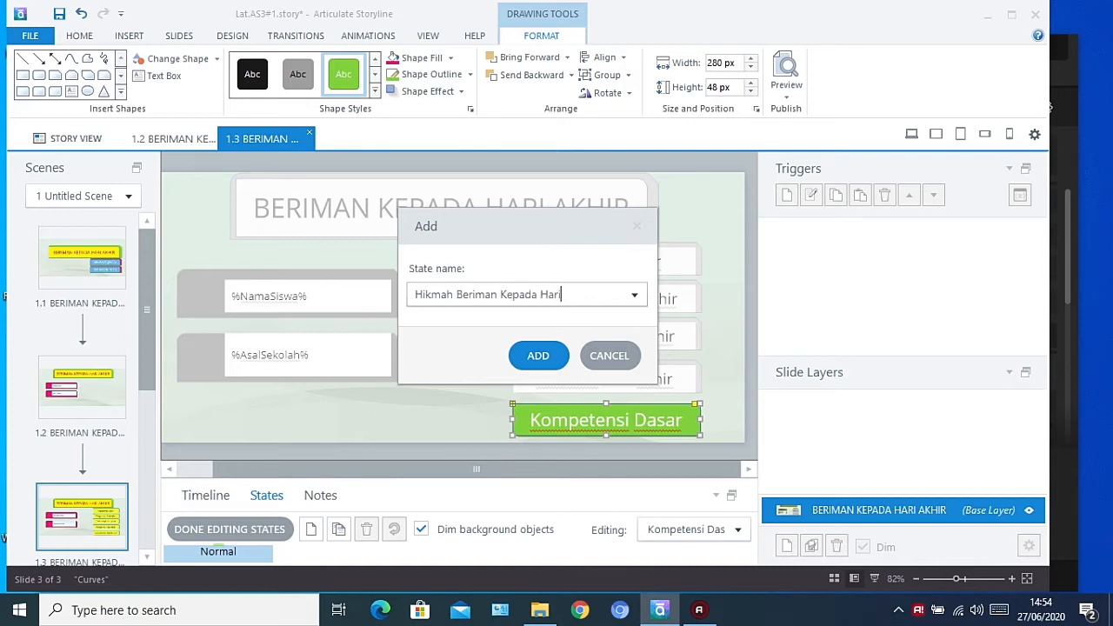
type(" Akhir")
left_click(538, 357)
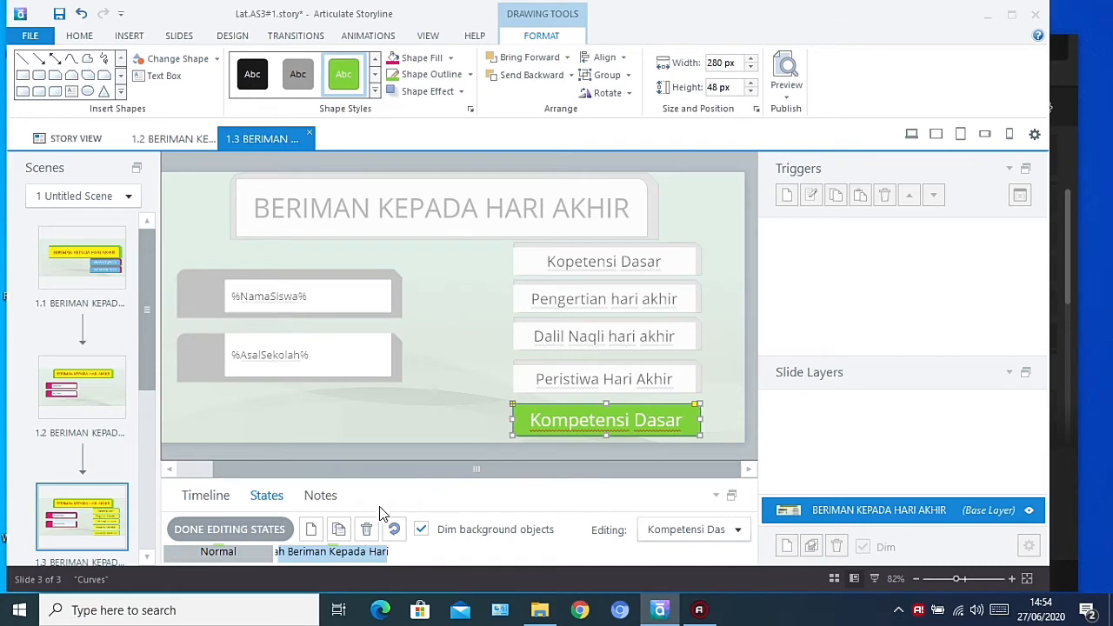
left_click(261, 529)
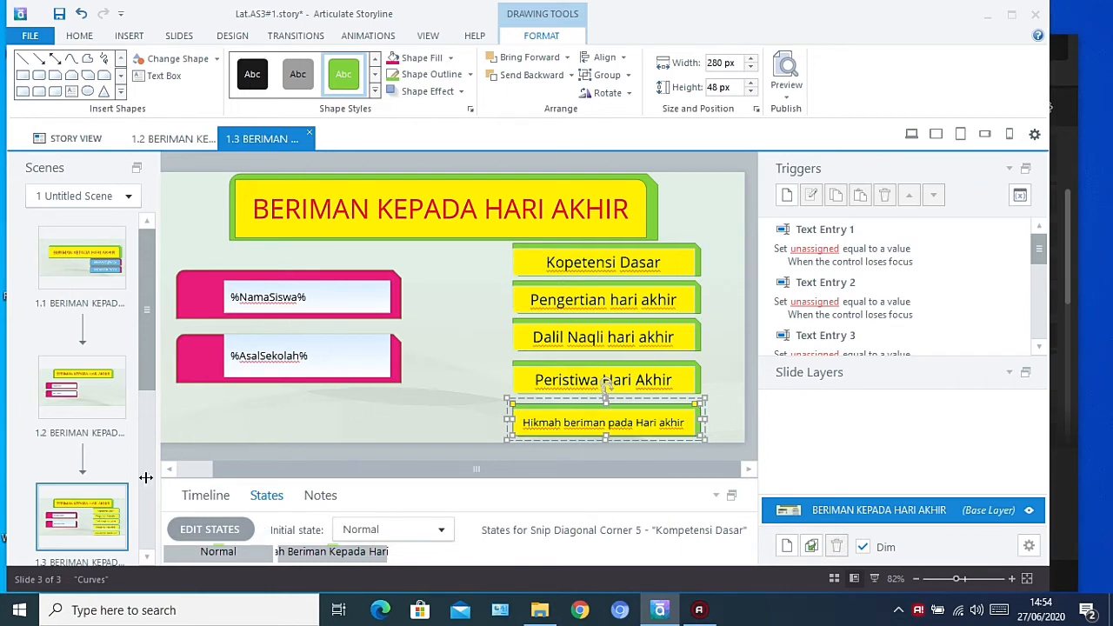
Add a new slide layer above the base layer and name it "Kopetensi Dasar"
right_click(859, 513)
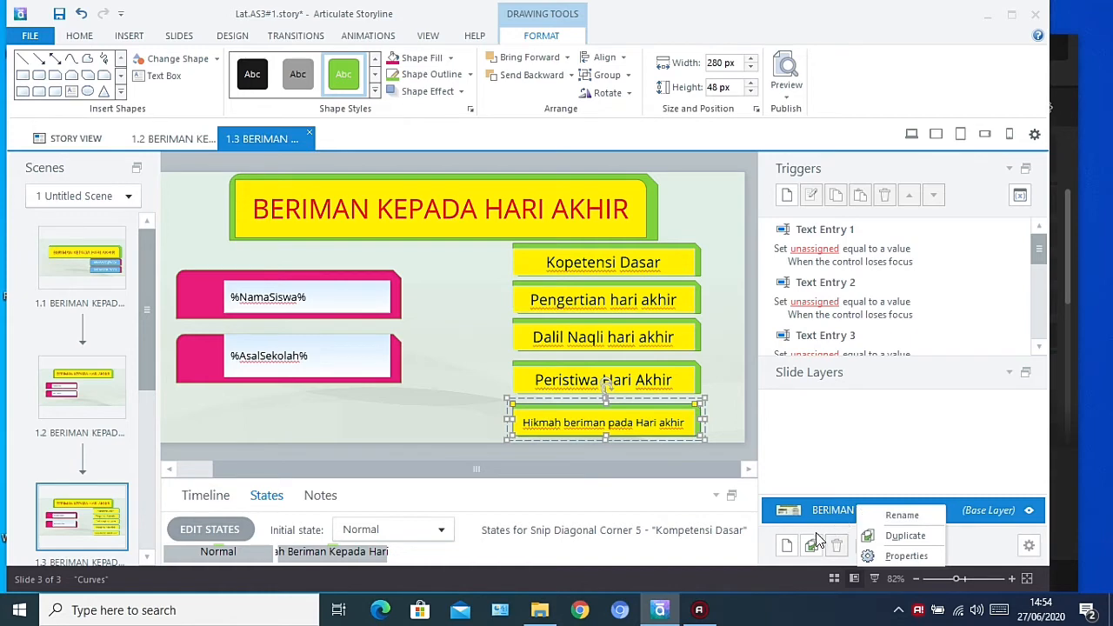
left_click(787, 545)
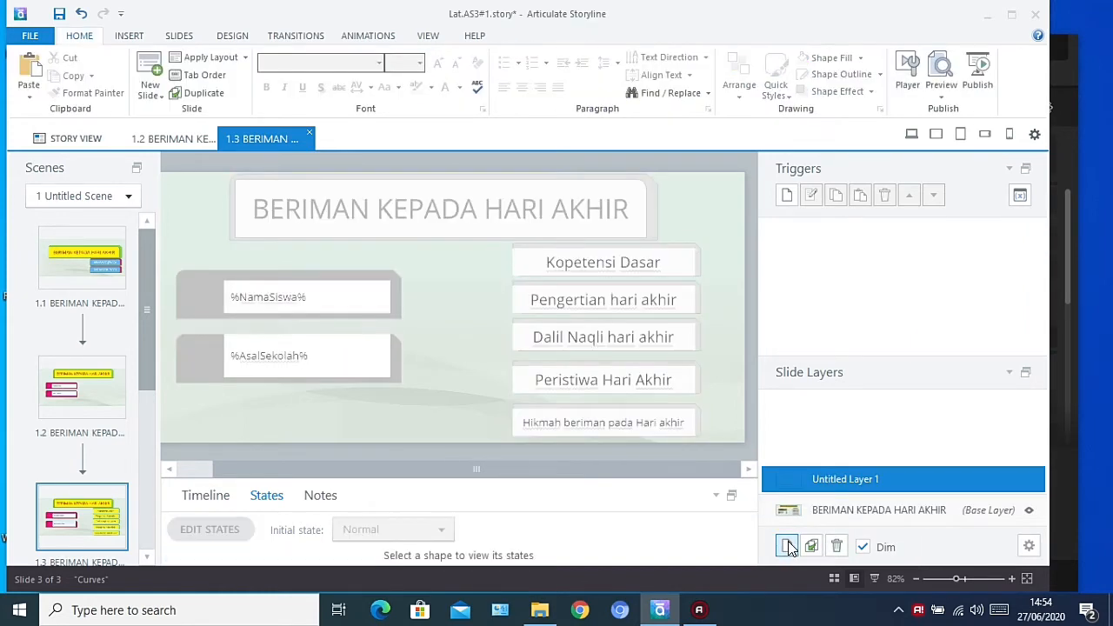
double_click(857, 479)
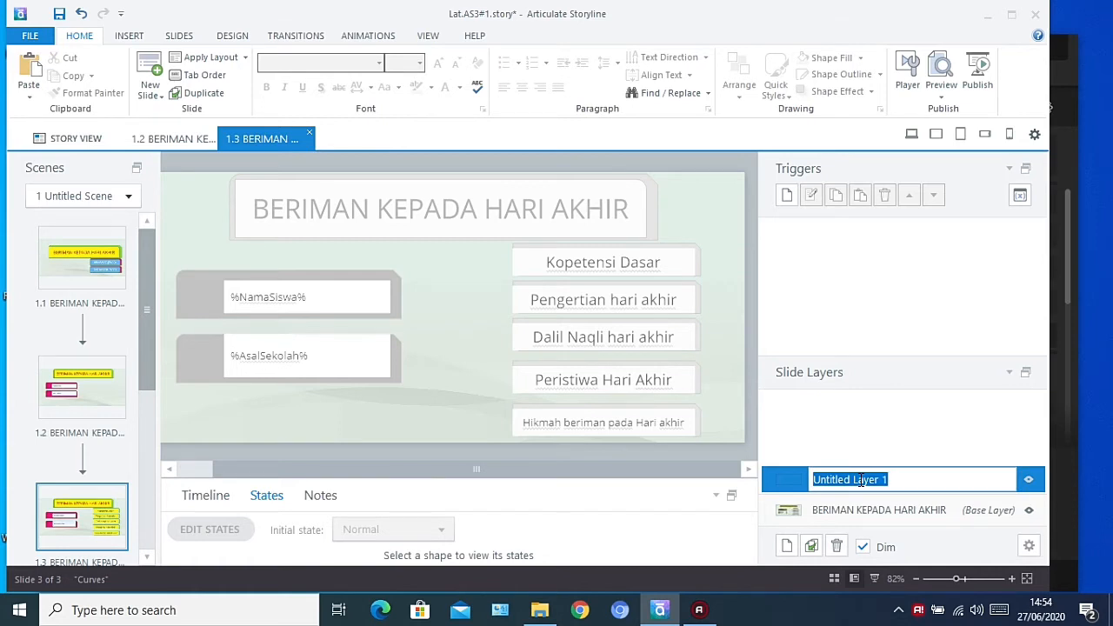
type("Kopeten")
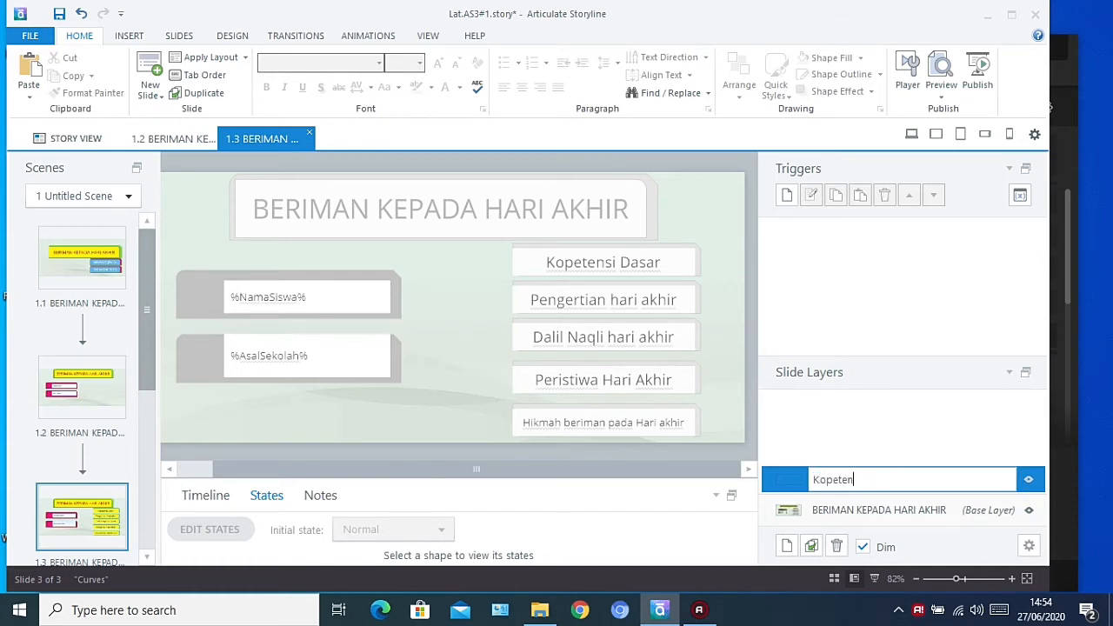
type("si Dasar")
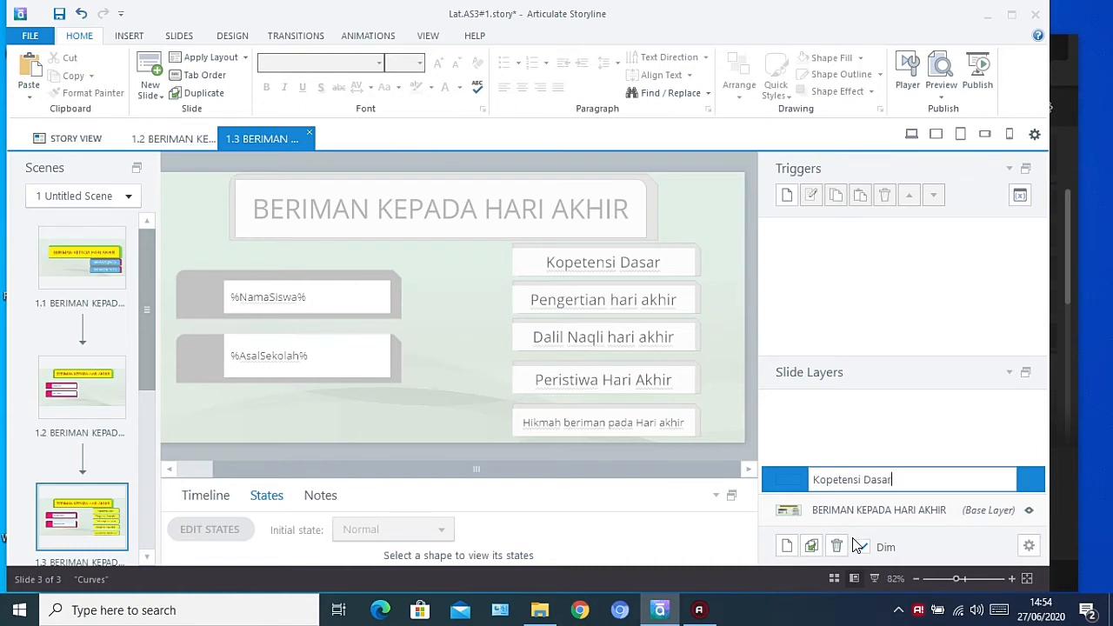
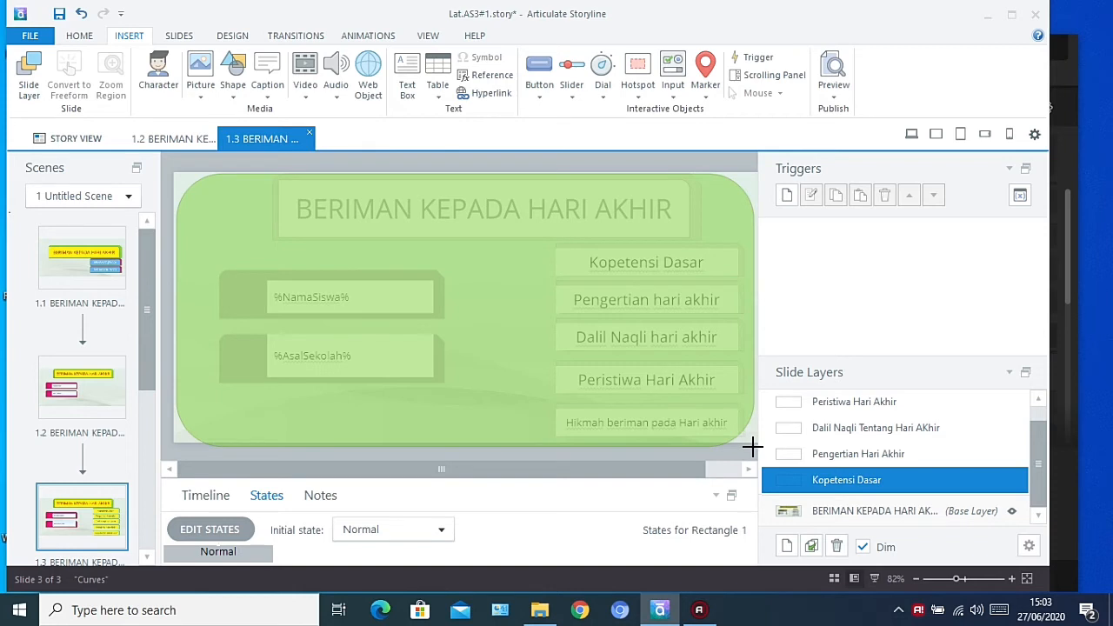
Draw a rounded rectangle covering nearly the whole Kopetensi Dasar layer and give it the text "Kompeteni Dasar"
left_click_drag(753, 447, 753, 449)
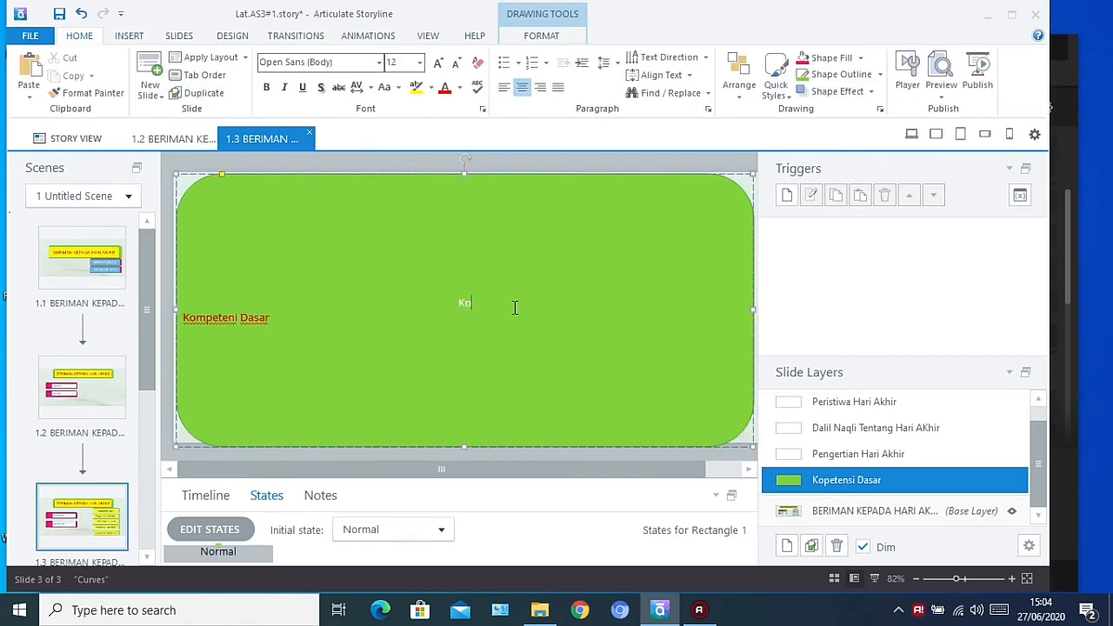
key("BackSpace")
key("BackSpace")
Align the "Kompeteni Dasar" text to the top of the green rounded rectangle
left_click(185, 317)
left_click_drag(186, 318, 308, 311)
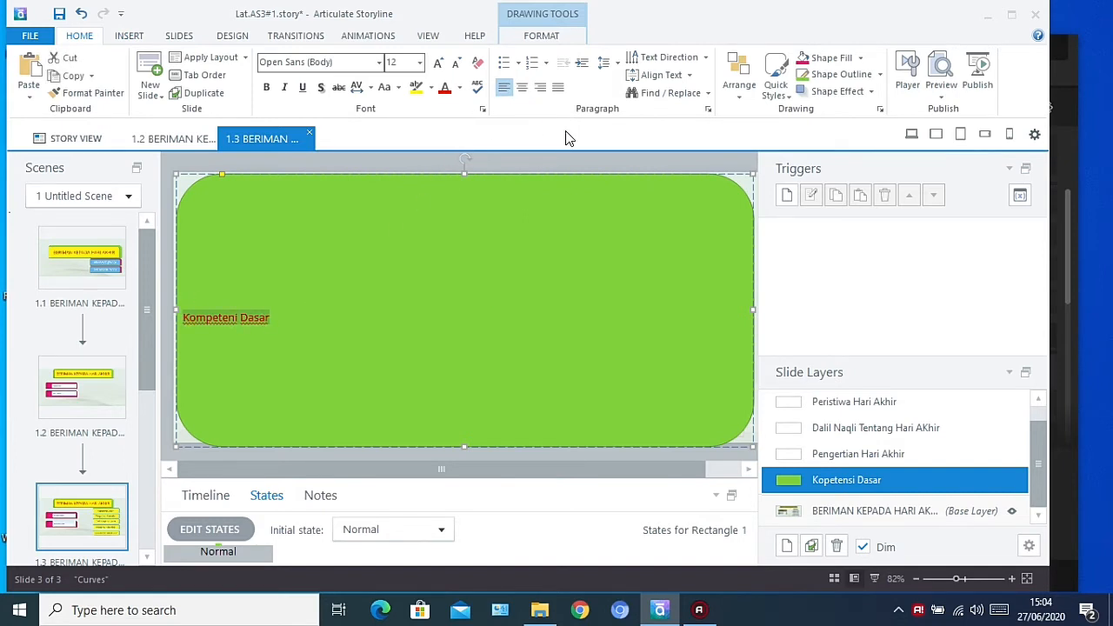
left_click(689, 80)
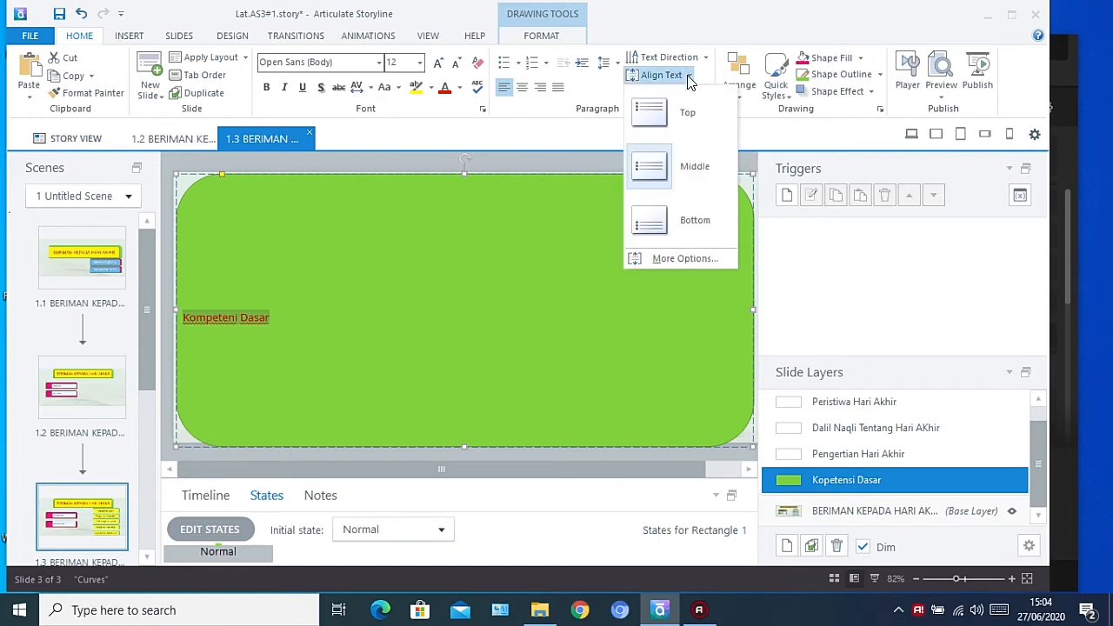
left_click(662, 111)
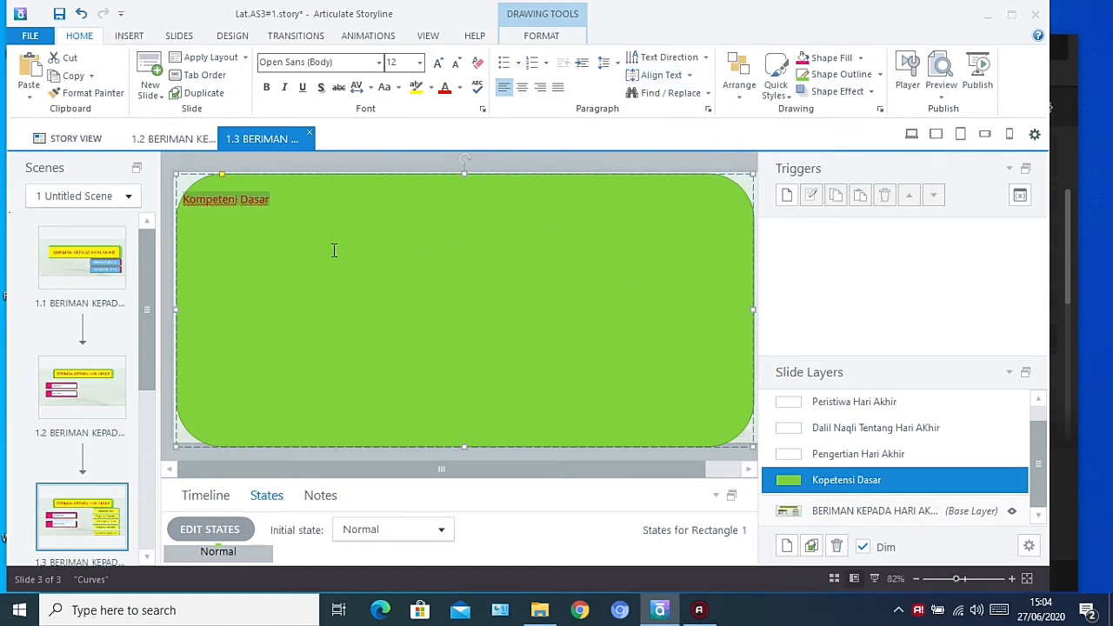
Add four dotted placeholder lines numbered 1.3, 2.3, 3.3 and 3.4 below the "Kompeteni Dasar" heading
left_click(282, 213)
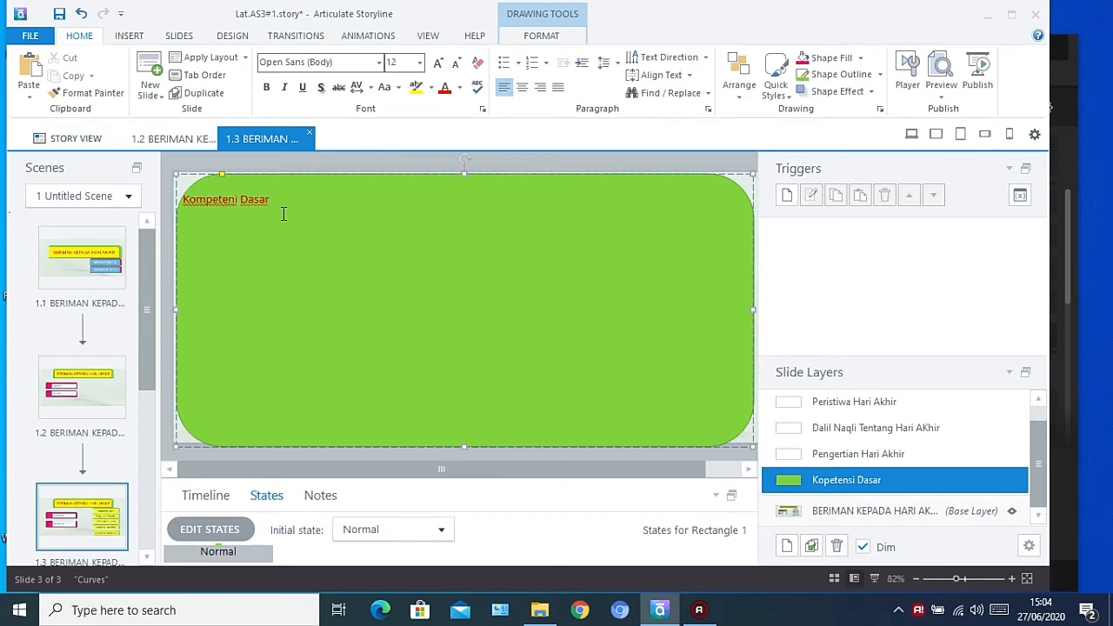
key("Return")
type("1.")
type("1")
type("3")
type(".")
type("................")
key("Return")
type("1")
type(".2")
key("BackSpace")
key("BackSpace")
key("BackSpace")
type("2.3.......................... 3.3. ....................")
key("Return")
type("3.4.................")
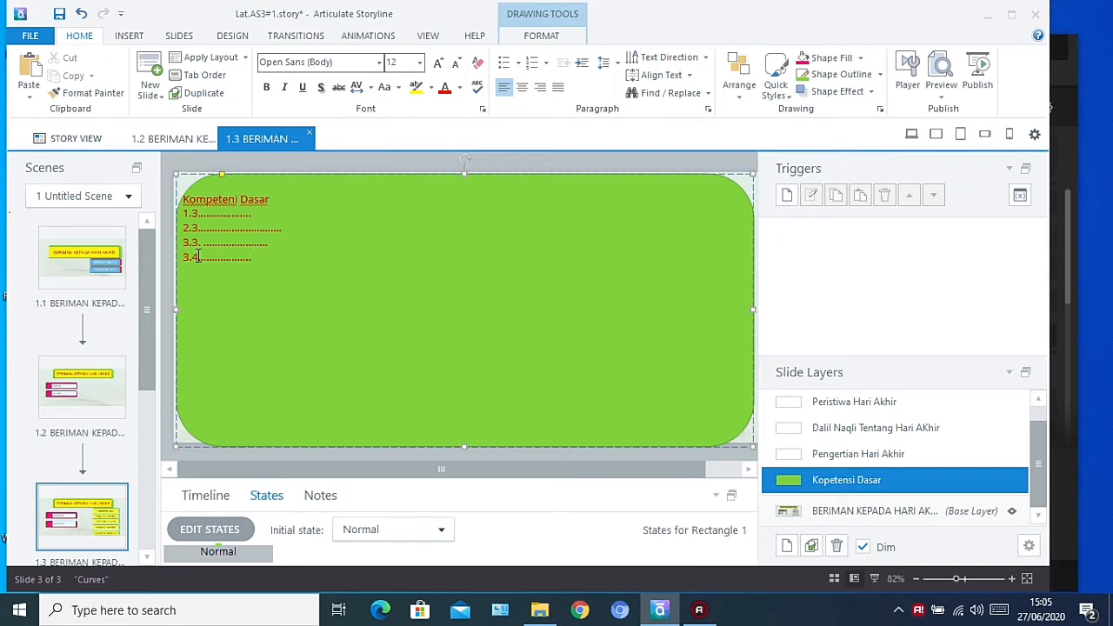
Change the number of the last placeholder line to 4.3
left_click(197, 256)
key("BackSpace")
type("3")
key("Left")
key("BackSpace")
type("4")
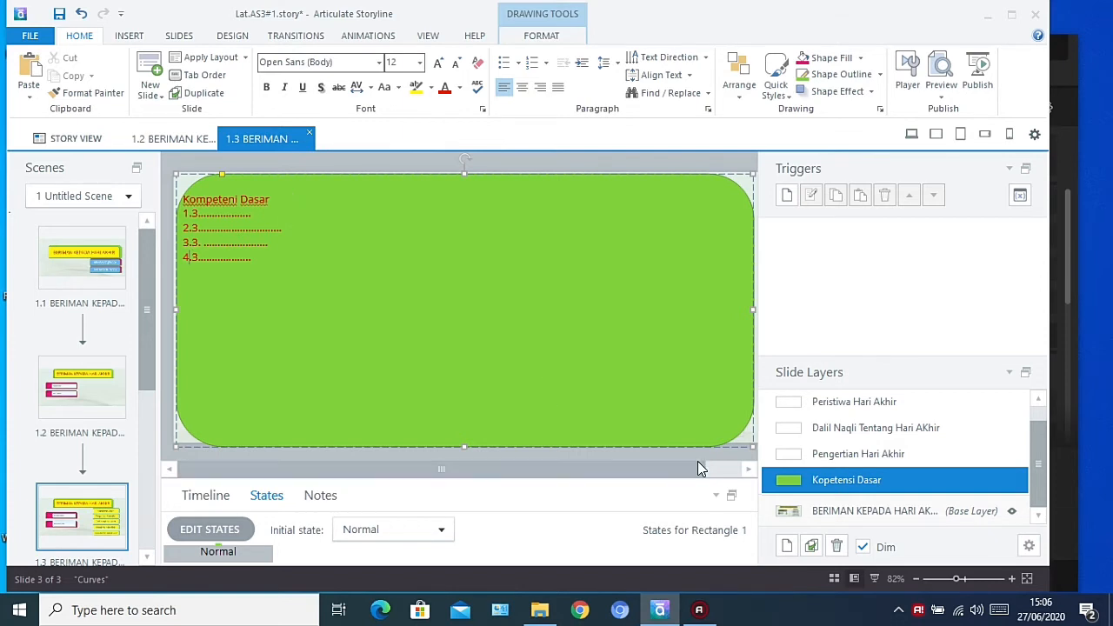
On the Pengertian Hari Akhir layer, draw a rectangle with rounded same-side corners covering most of the slide
left_click(830, 454)
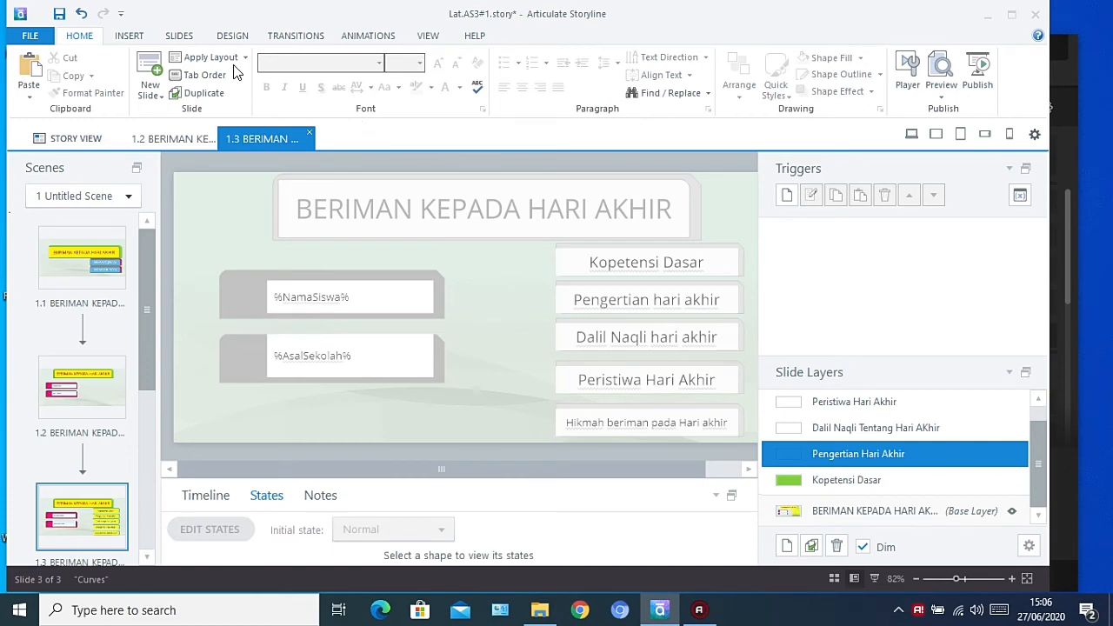
left_click(175, 40)
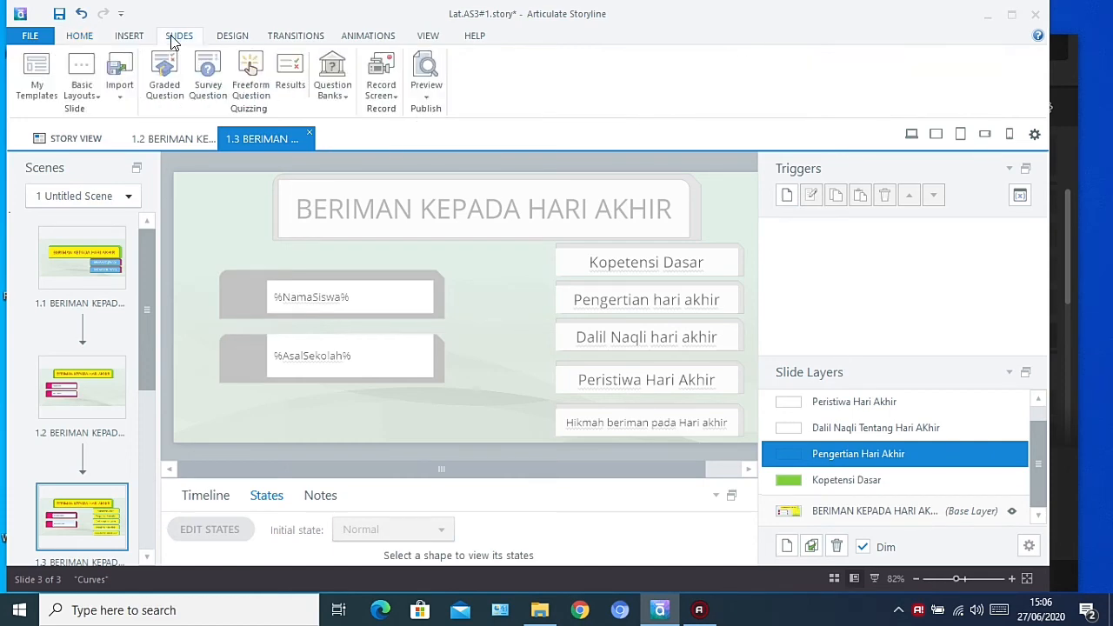
left_click(128, 36)
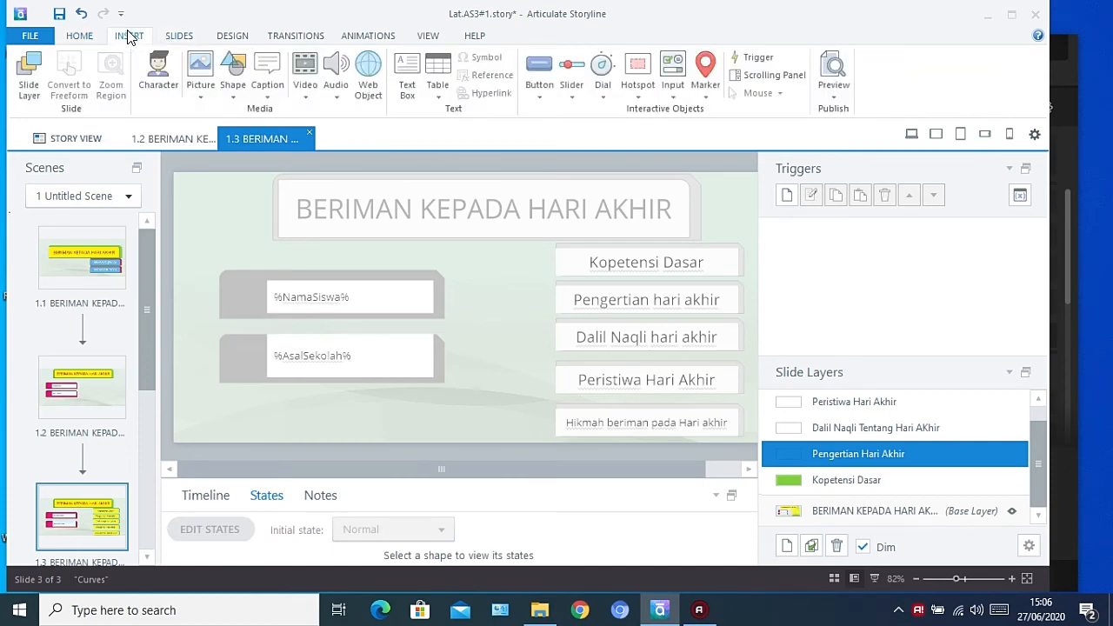
left_click(233, 87)
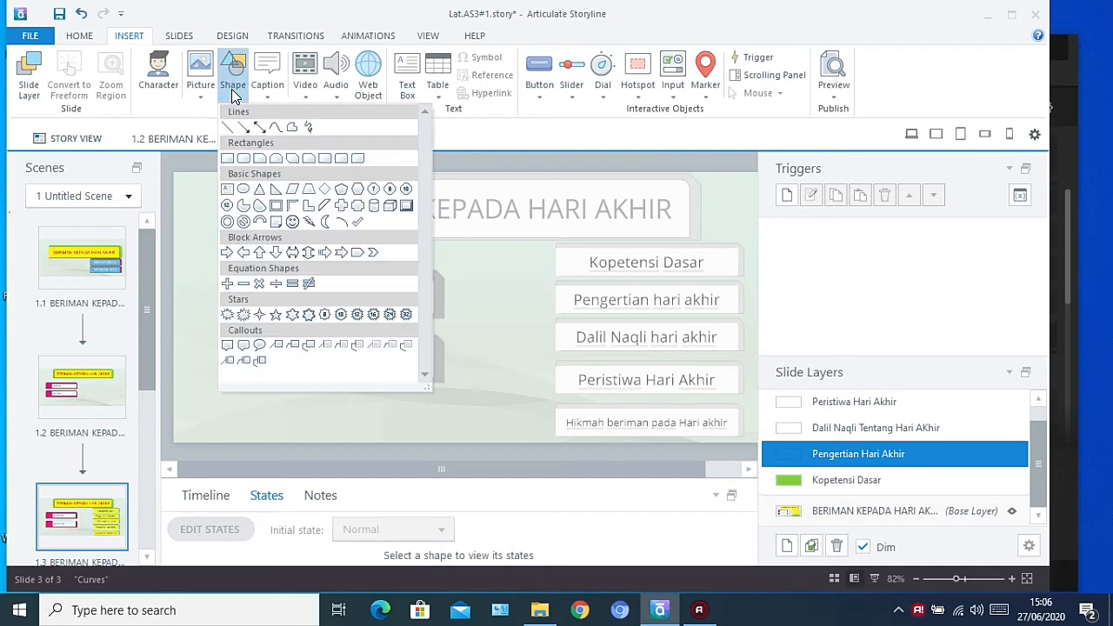
left_click(339, 161)
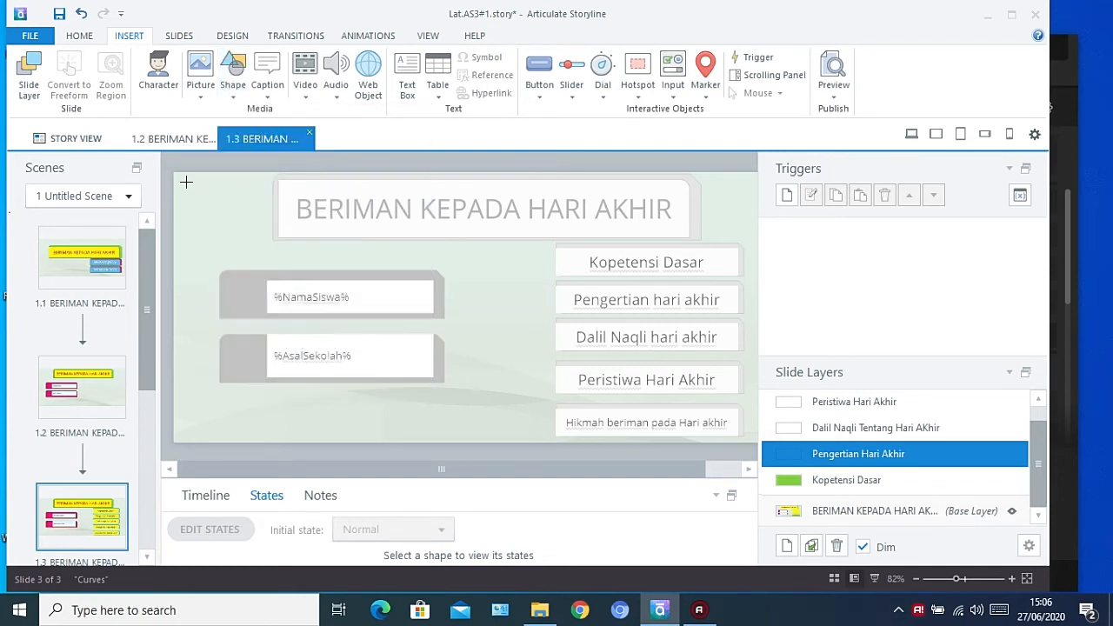
mouse_move(186, 181)
left_mouse_down()
mouse_move(694, 423)
mouse_move(718, 449)
mouse_move(733, 454)
mouse_move(742, 430)
left_mouse_up()
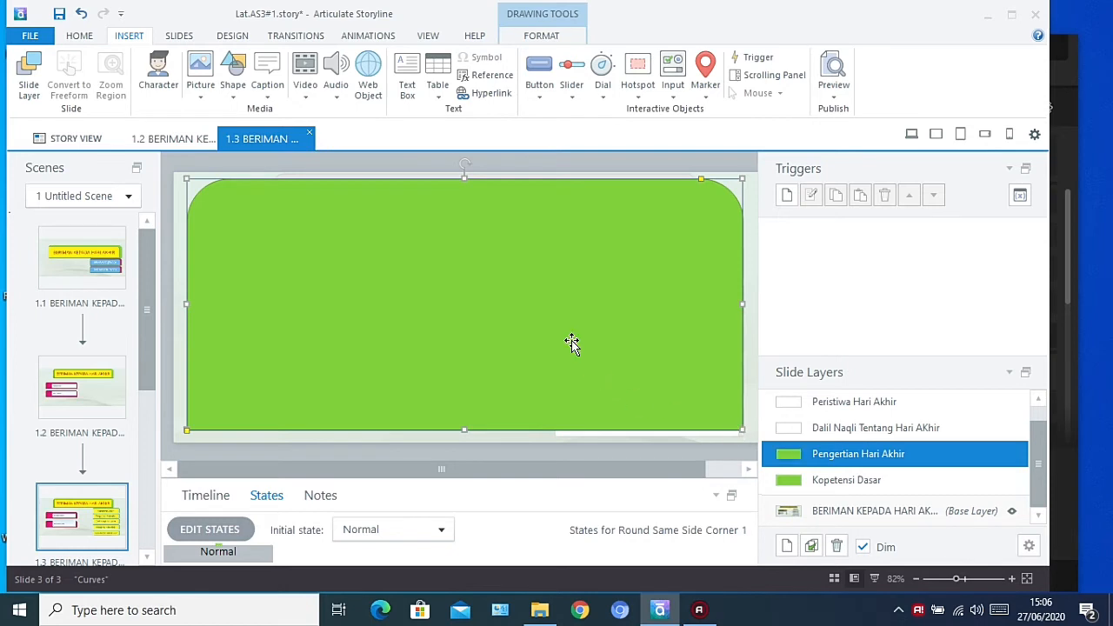
left_click(304, 87)
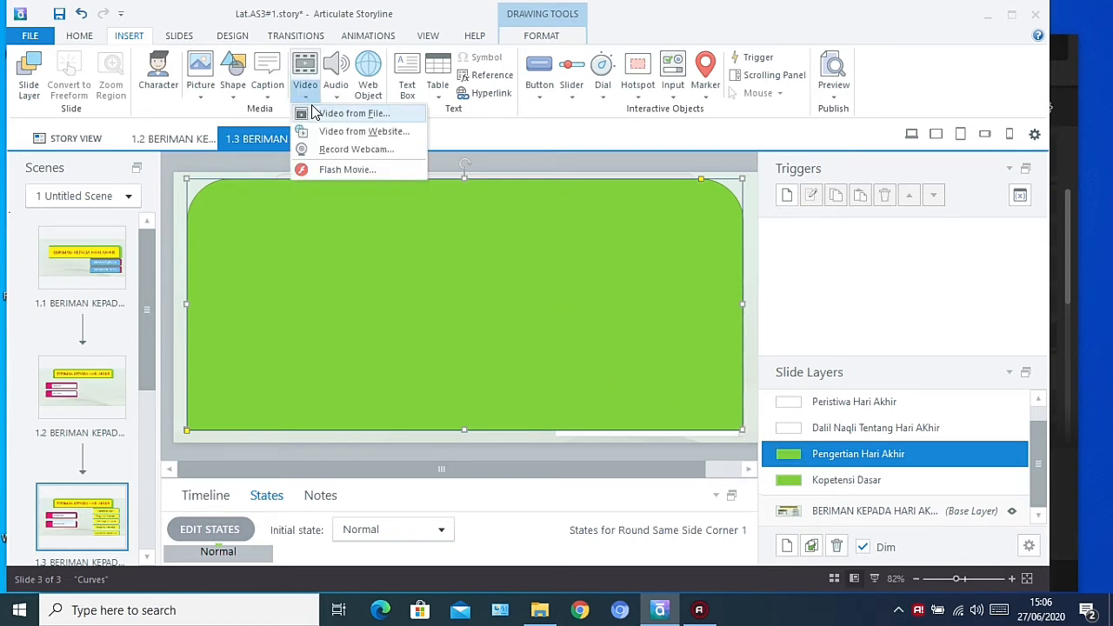
left_click(304, 113)
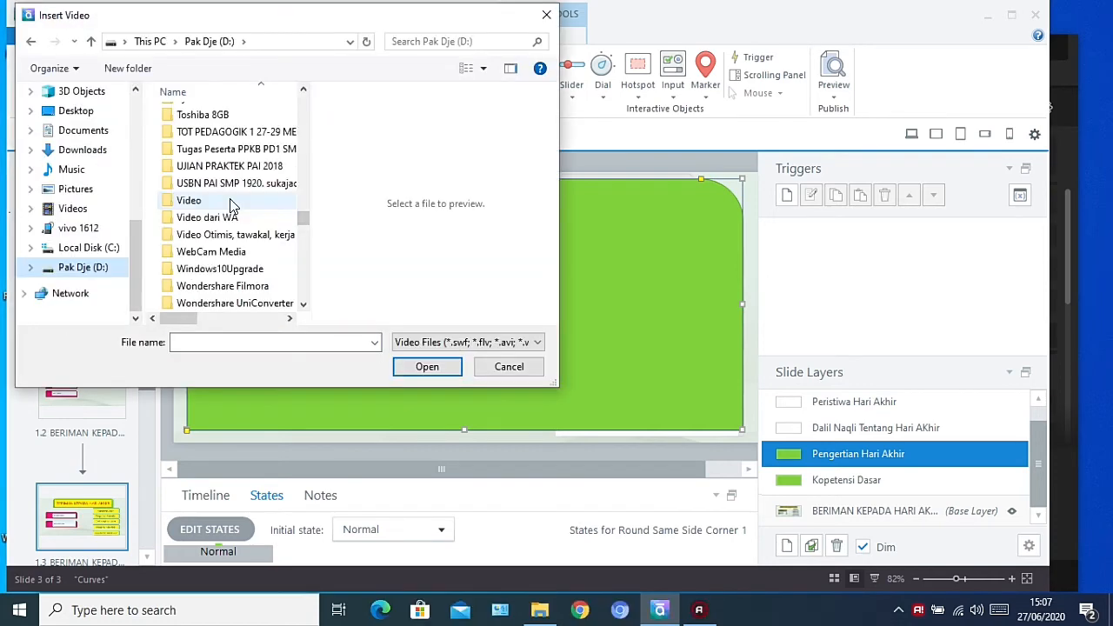
double_click(230, 202)
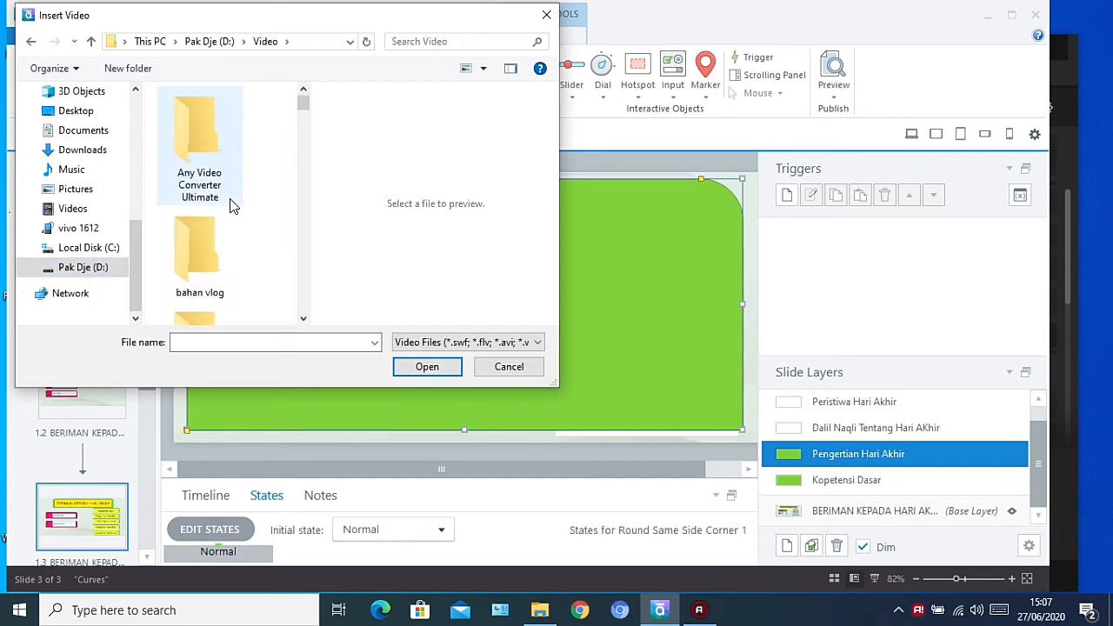
double_click(207, 157)
key("Escape")
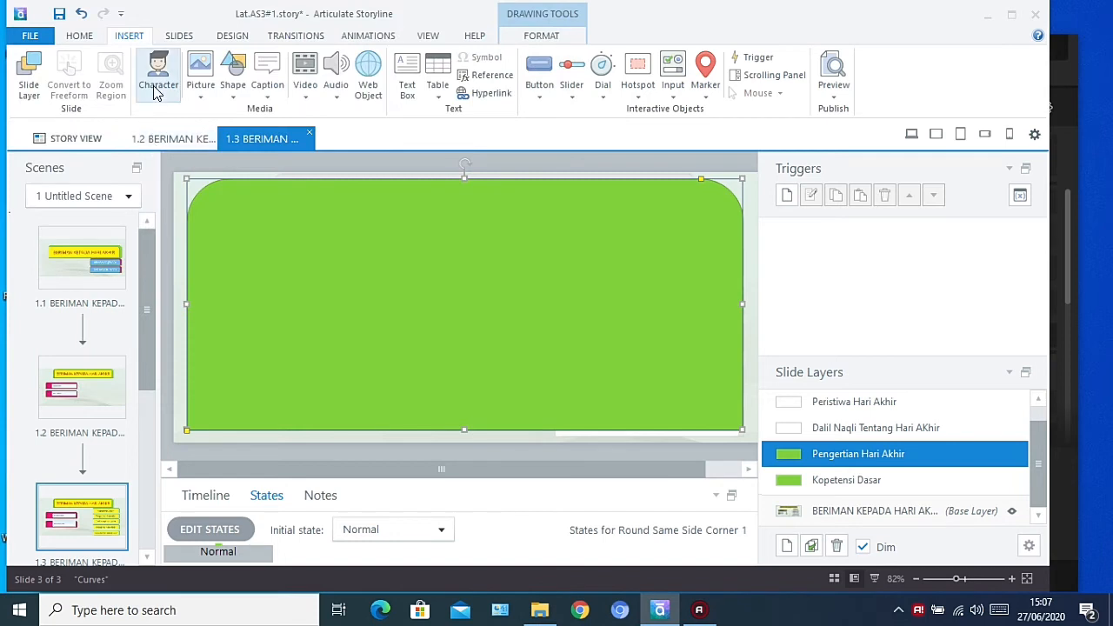
Insert the video file GUNUNG MELETUS from the bahan vlog folder inside the Video folder on drive D
left_click(304, 100)
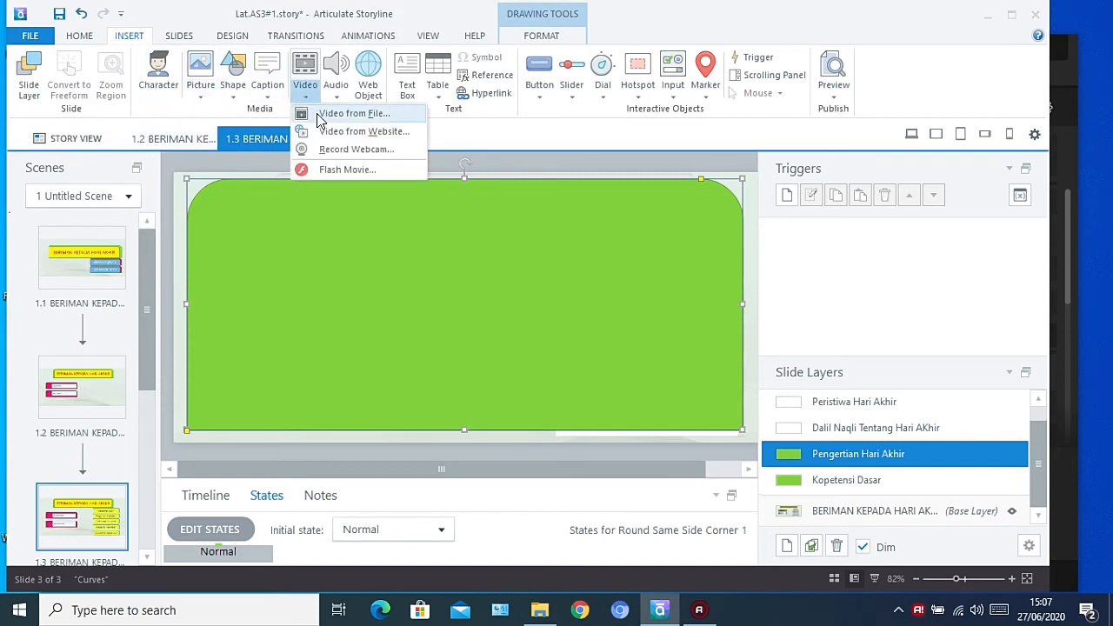
left_click(320, 118)
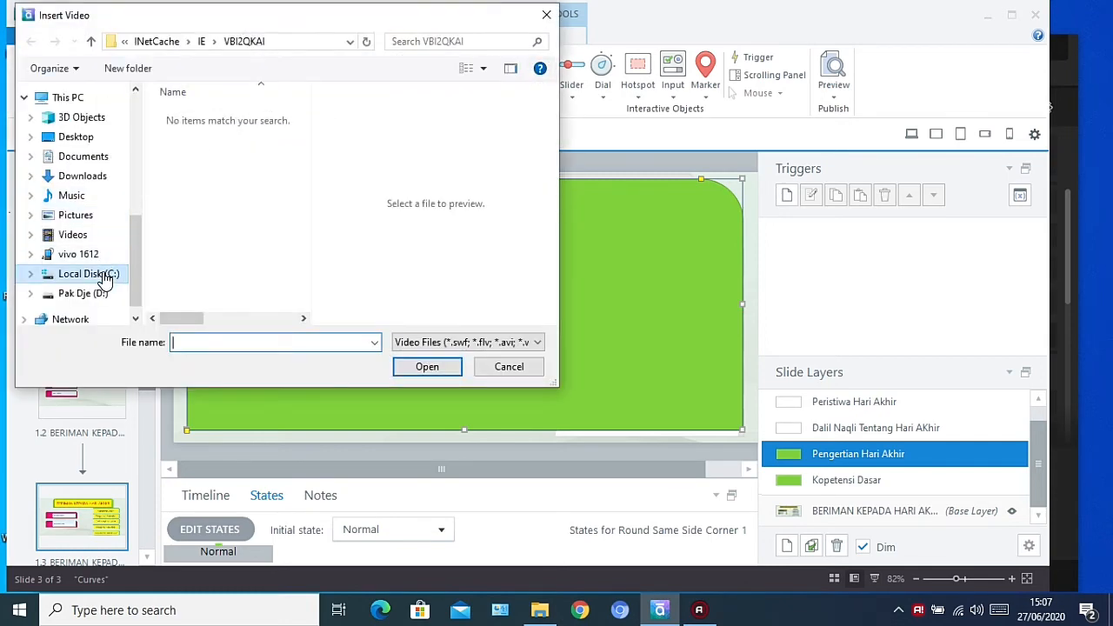
left_click(103, 275)
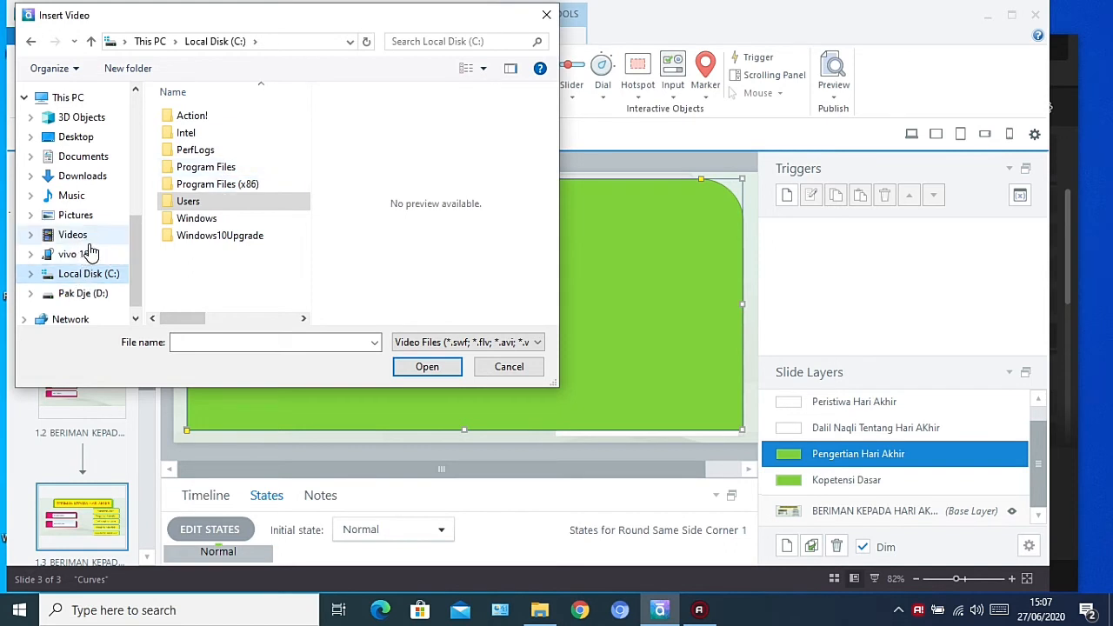
left_click(89, 295)
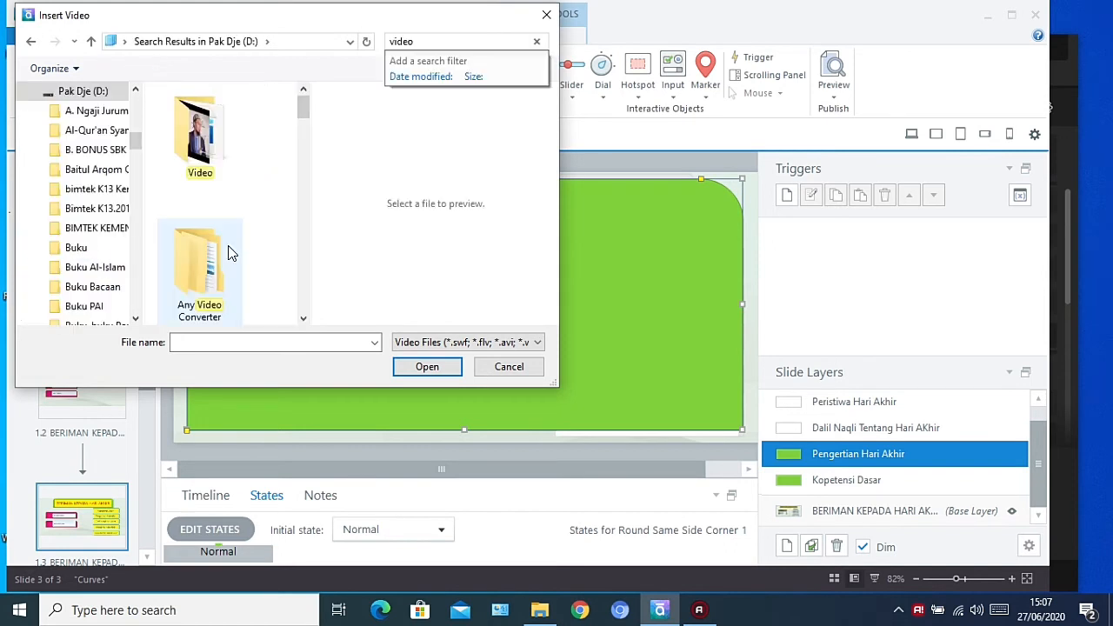
left_click(210, 168)
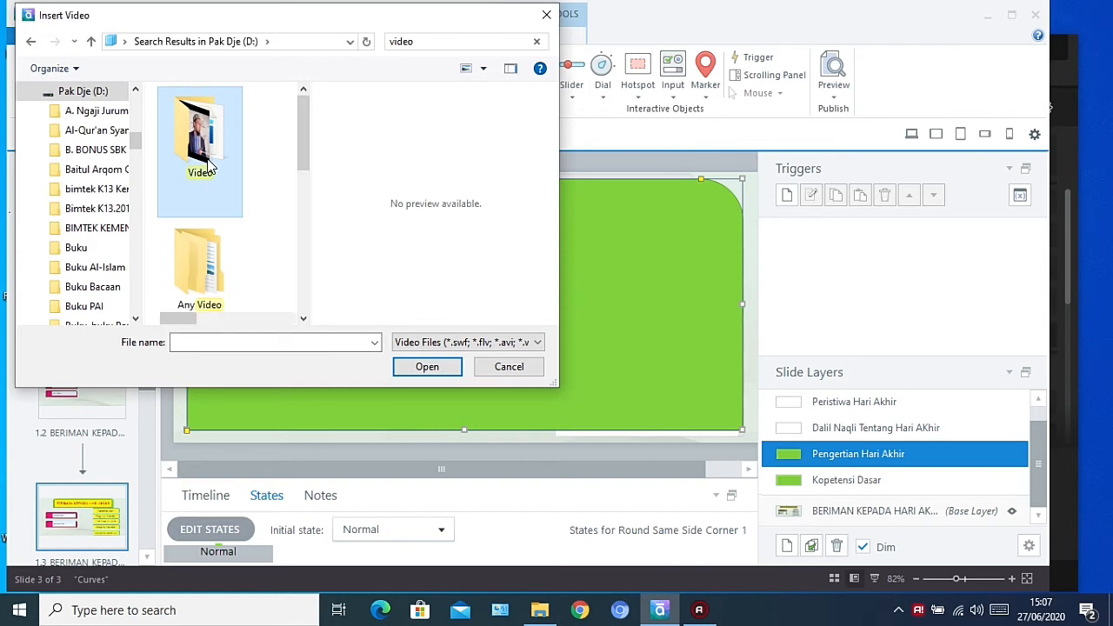
double_click(209, 164)
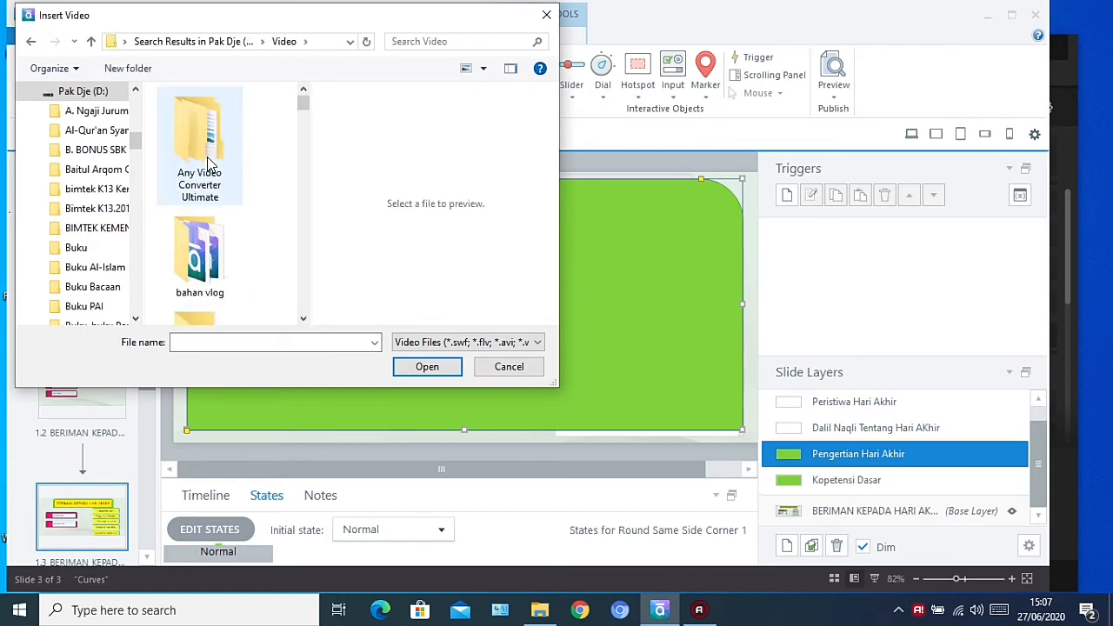
left_click(209, 268)
double_click(208, 270)
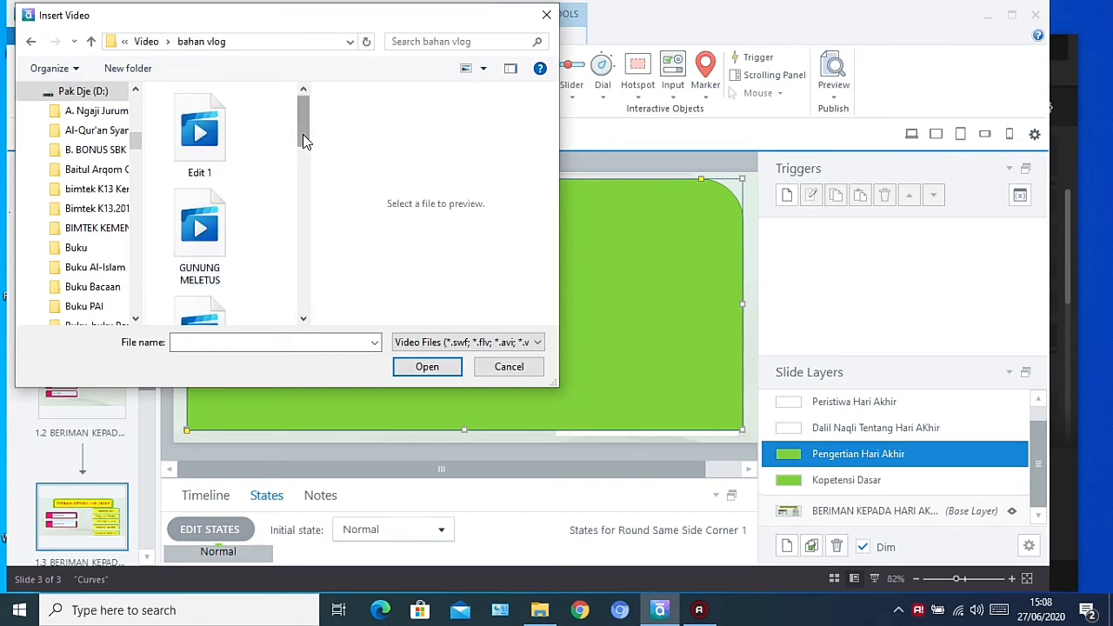
left_click_drag(304, 141, 303, 167)
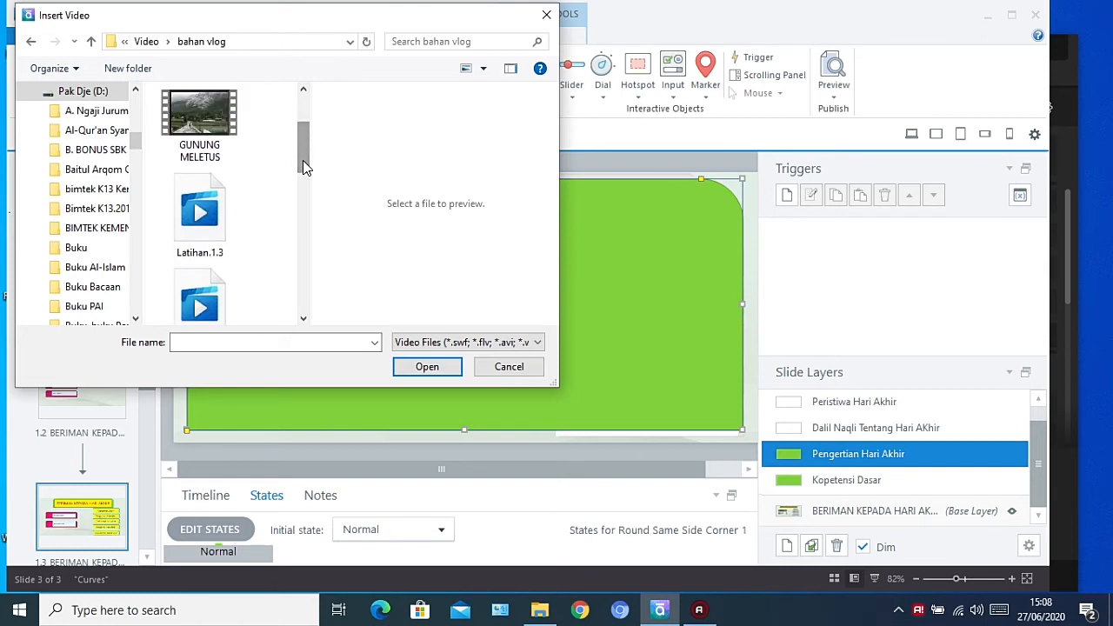
left_click(199, 124)
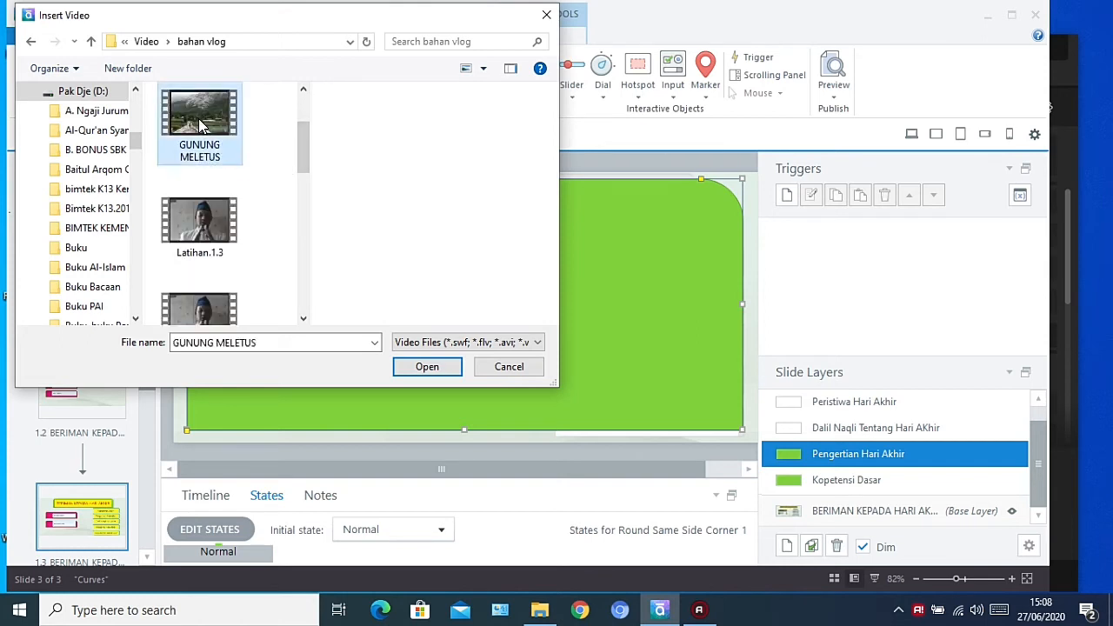
left_click(423, 378)
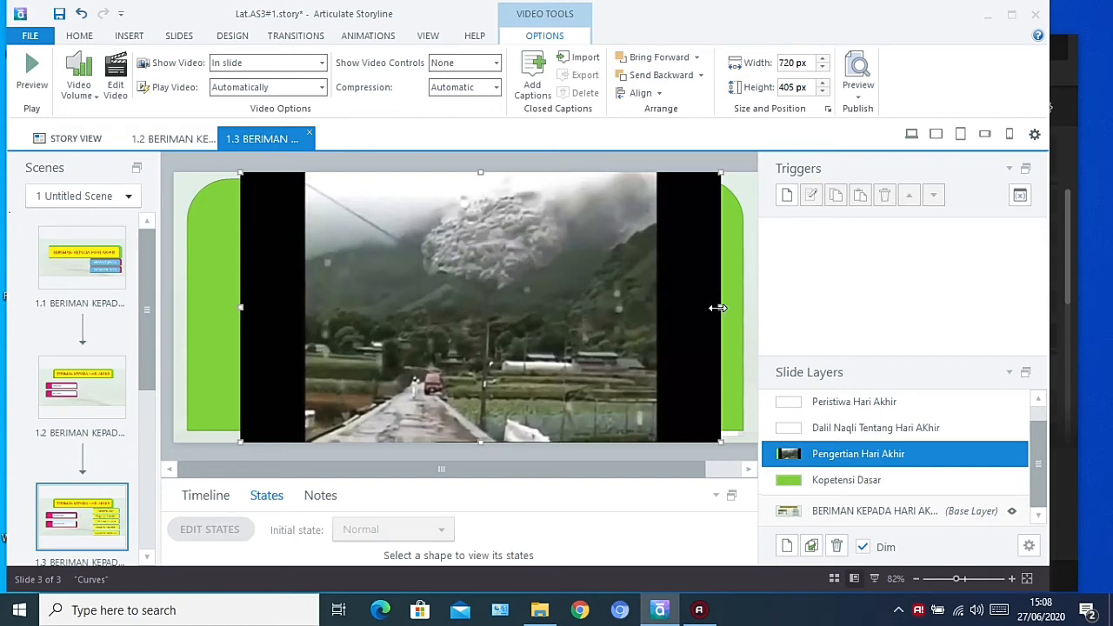
Widen the inserted video on both sides to about 824 px so it nearly spans the green shape
left_click_drag(716, 308, 744, 310)
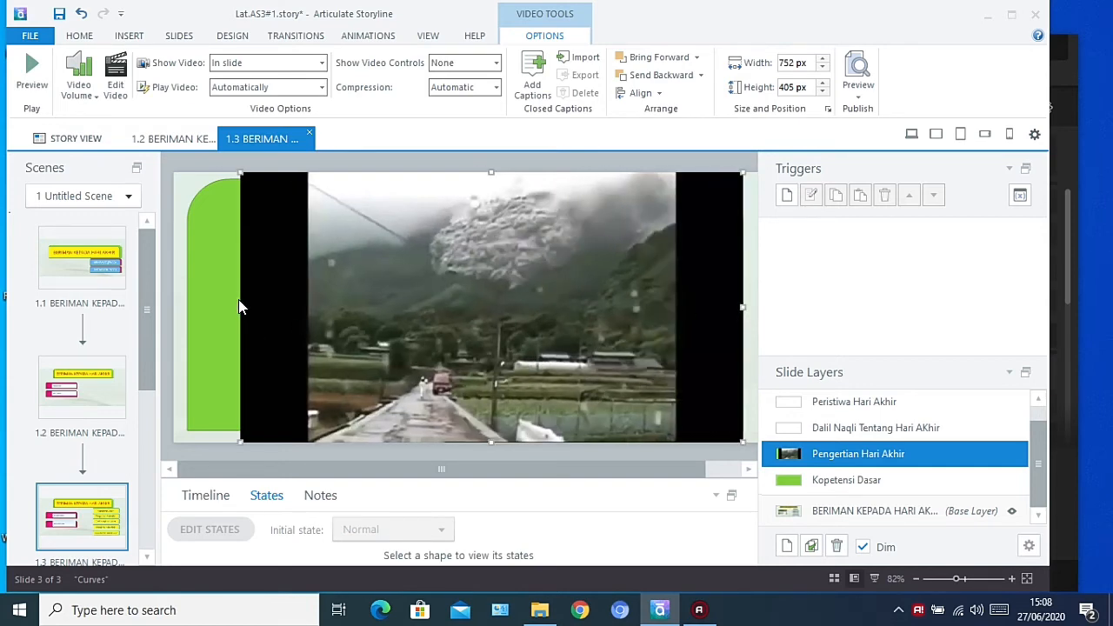
left_click_drag(239, 306, 192, 309)
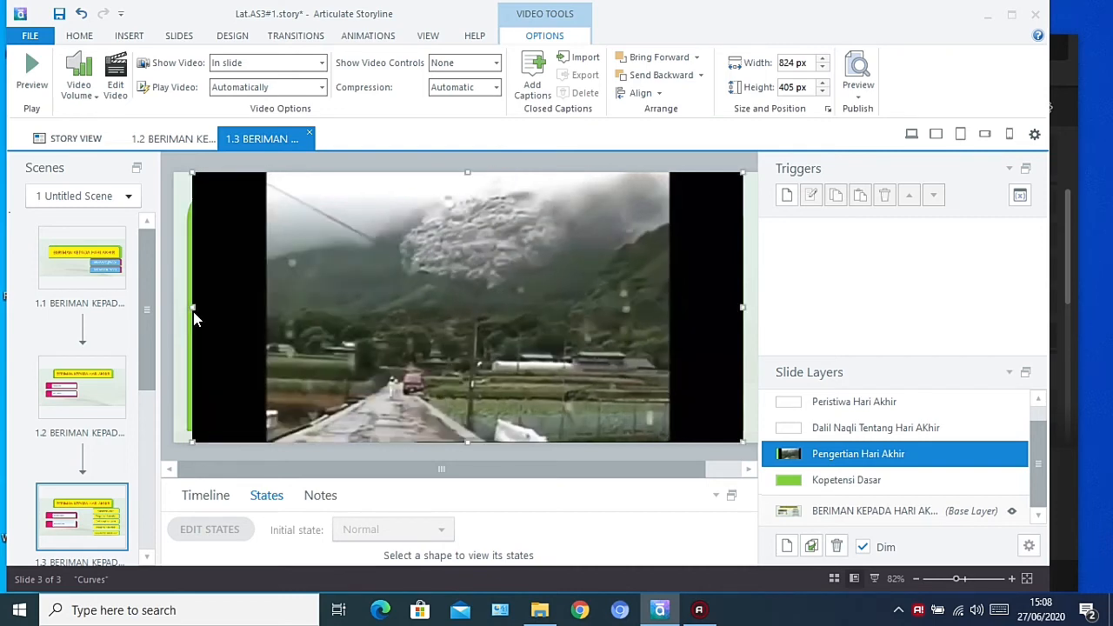
right_click(431, 348)
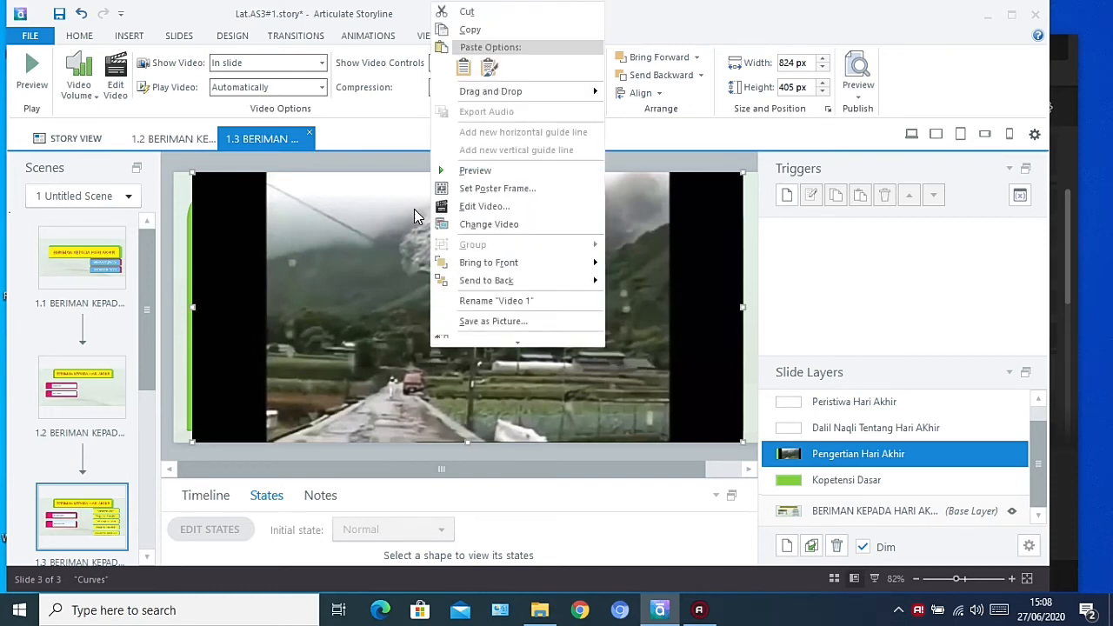
left_click(375, 130)
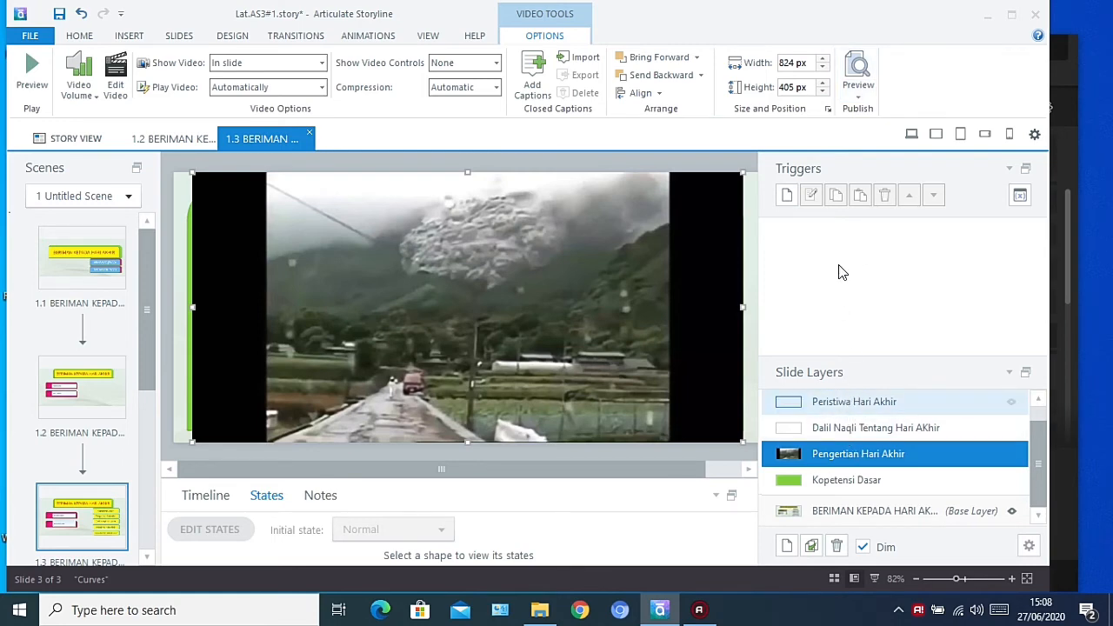
Preview this slide and test the Kopetensi Dasar menu button and the SEBELUMNYA navigation button
left_click(857, 98)
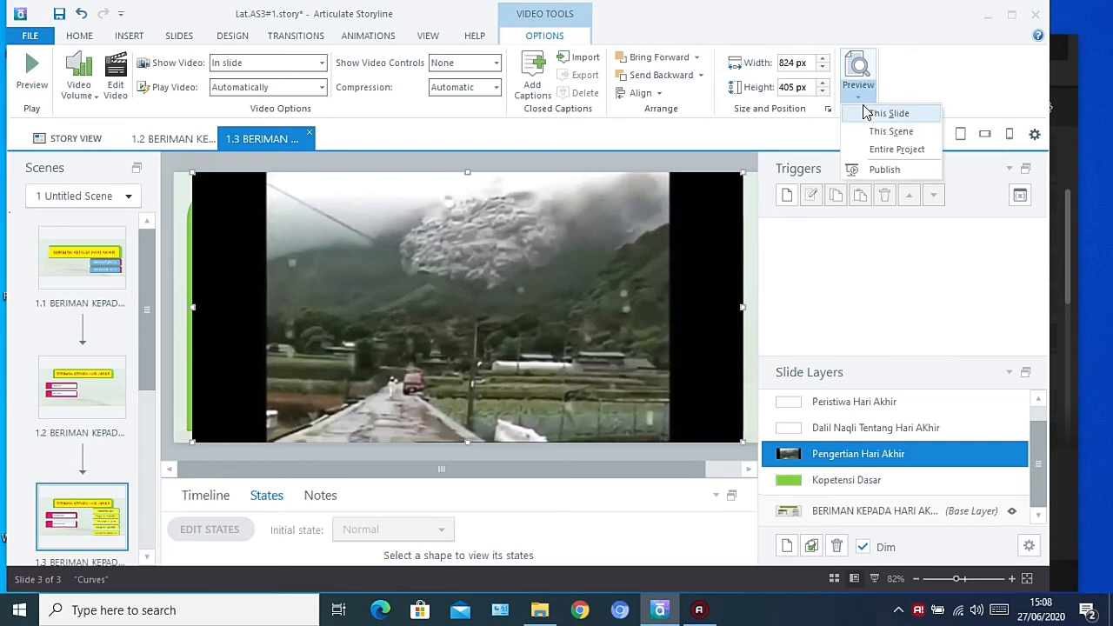
left_click(867, 113)
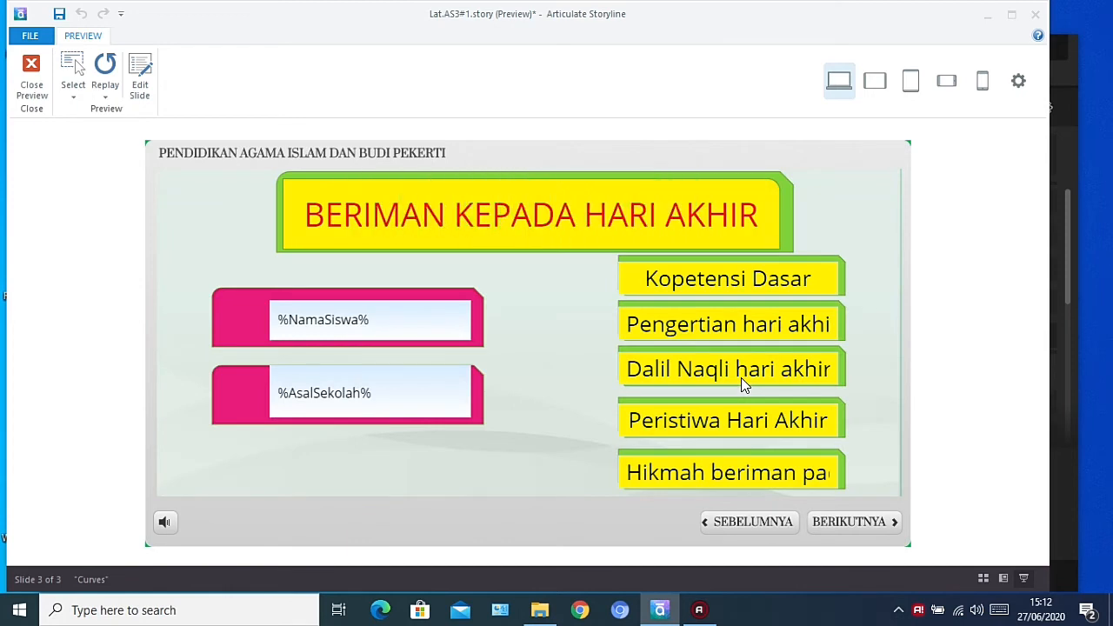
left_click(818, 284)
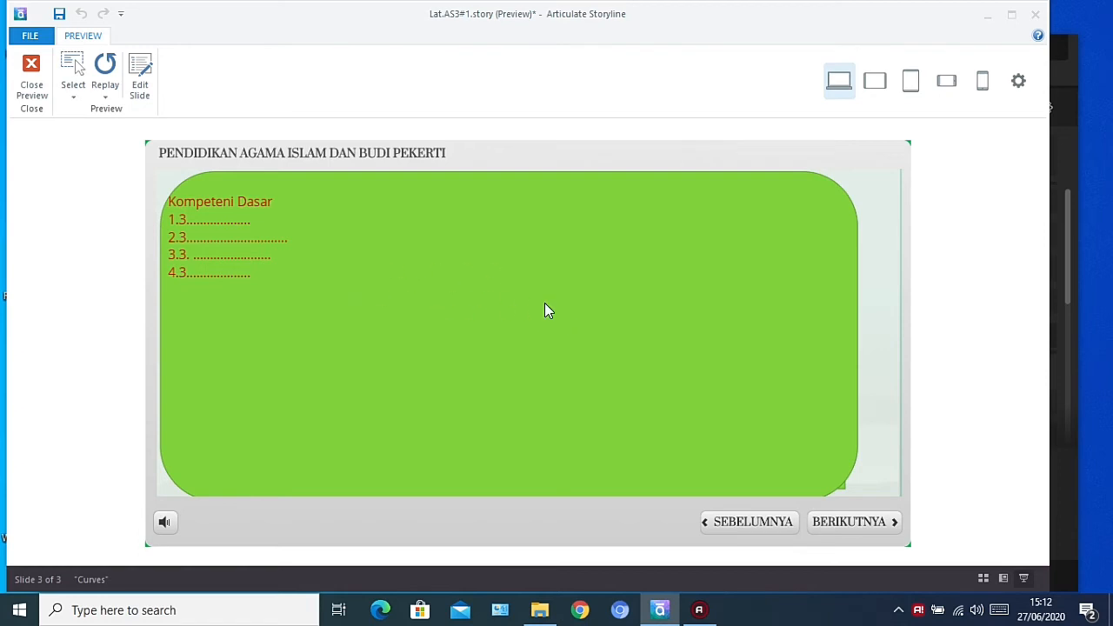
left_click(743, 528)
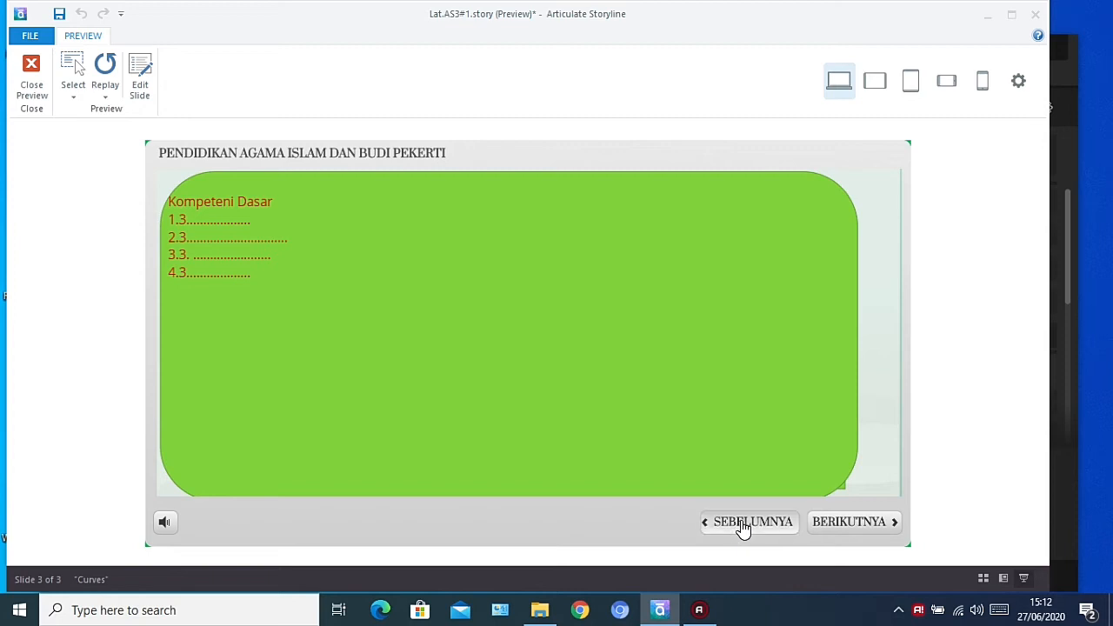
Test the BERIKUTNYA and SEBELUMNYA navigation buttons on the Kopetensi Dasar layer in the preview and return to editing the slide
left_click(844, 527)
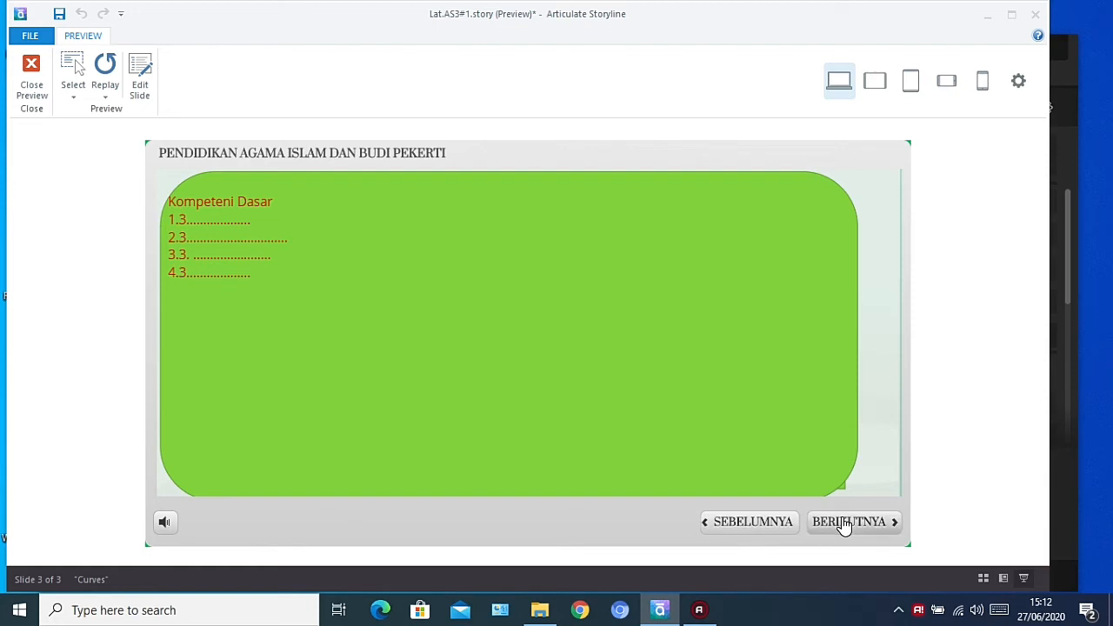
left_click(845, 526)
left_click(748, 527)
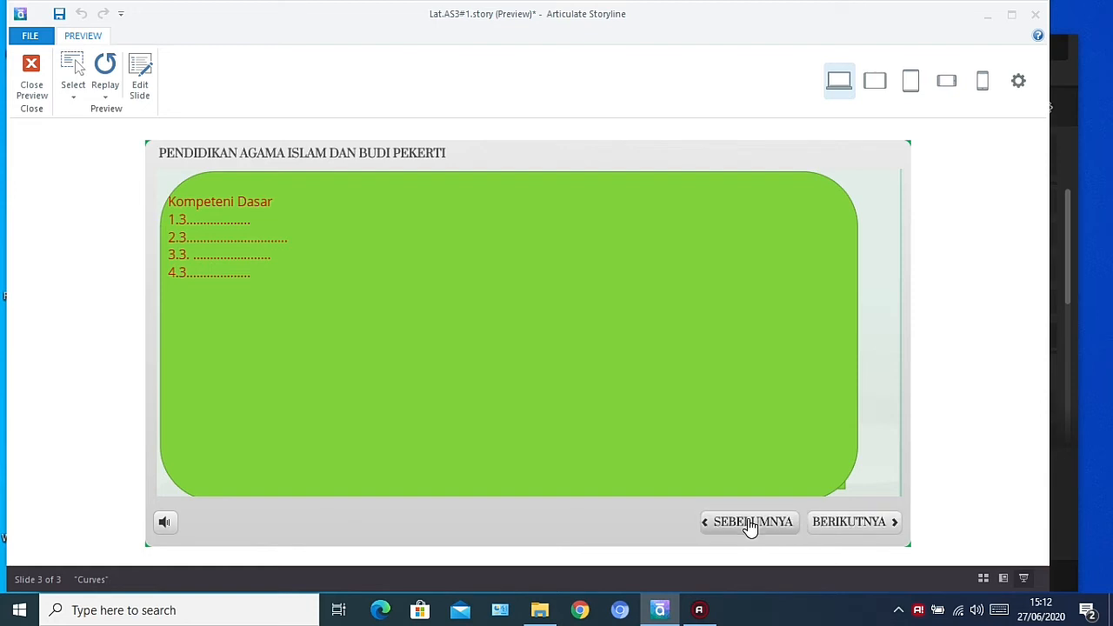
left_click(840, 528)
left_click(760, 526)
left_click(844, 537)
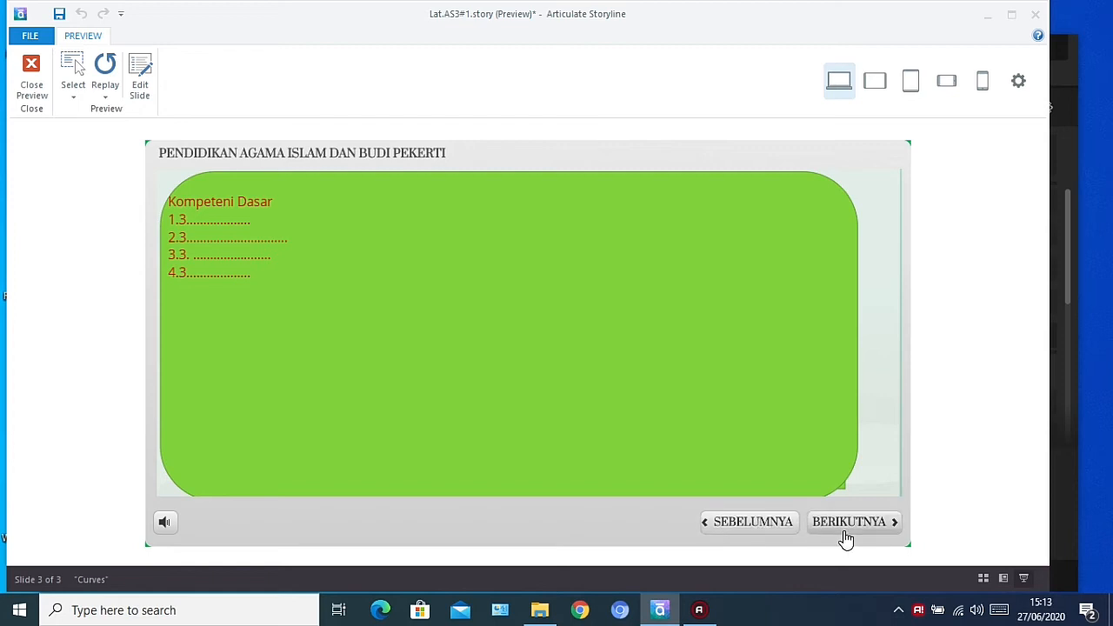
left_click(140, 76)
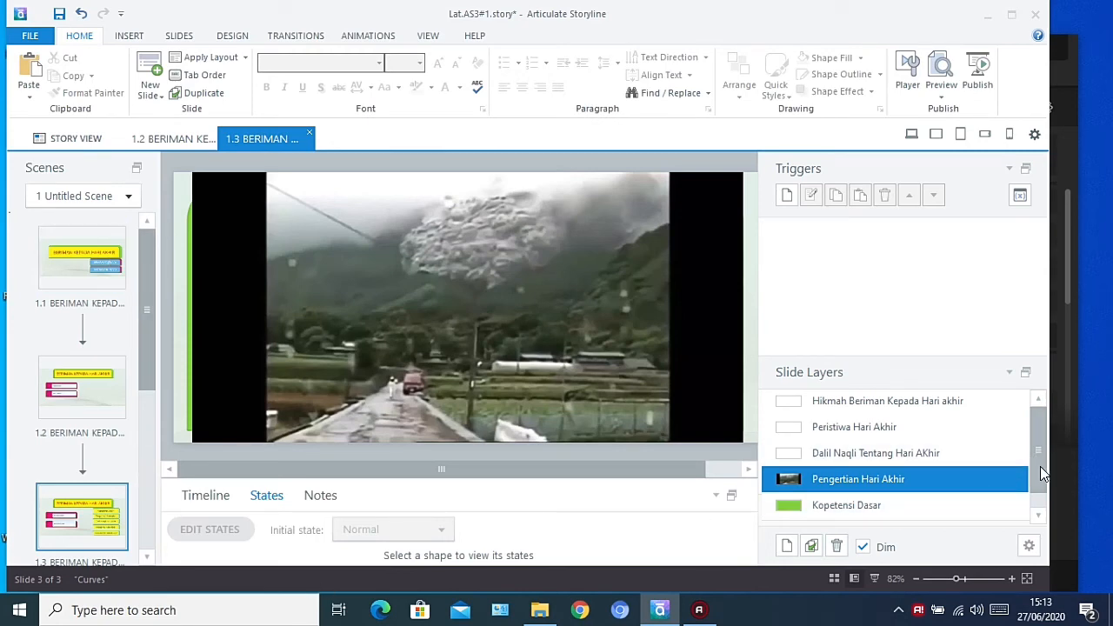
On the Kopetensi Dasar layer, draw a left block arrow about 96 by 64 px in the green shape's lower-right corner
left_click_drag(1040, 466, 1037, 494)
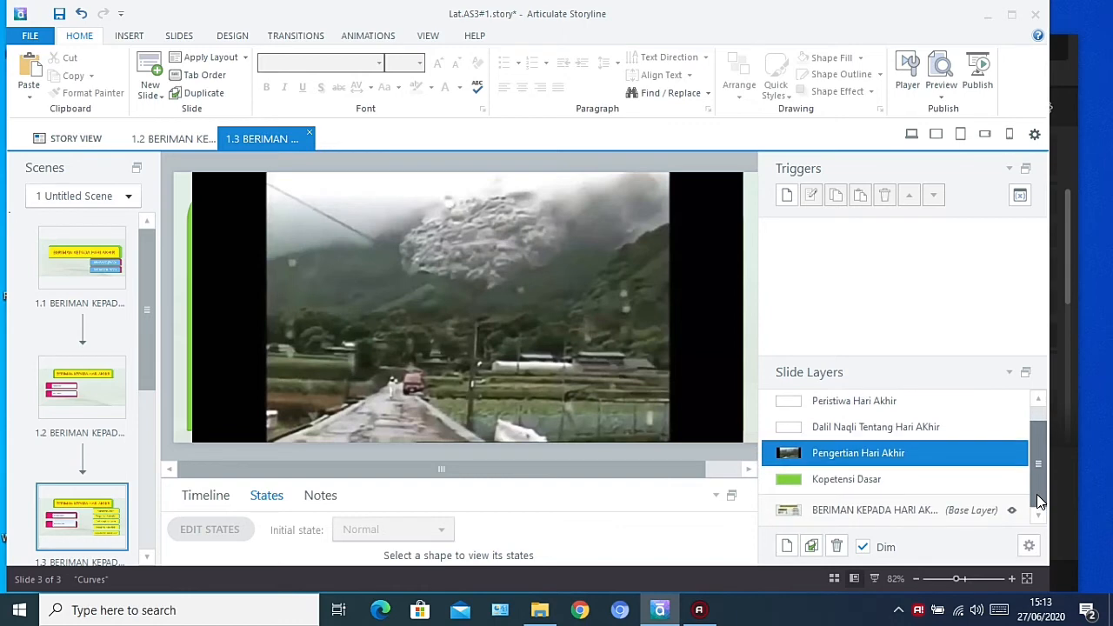
left_click(947, 486)
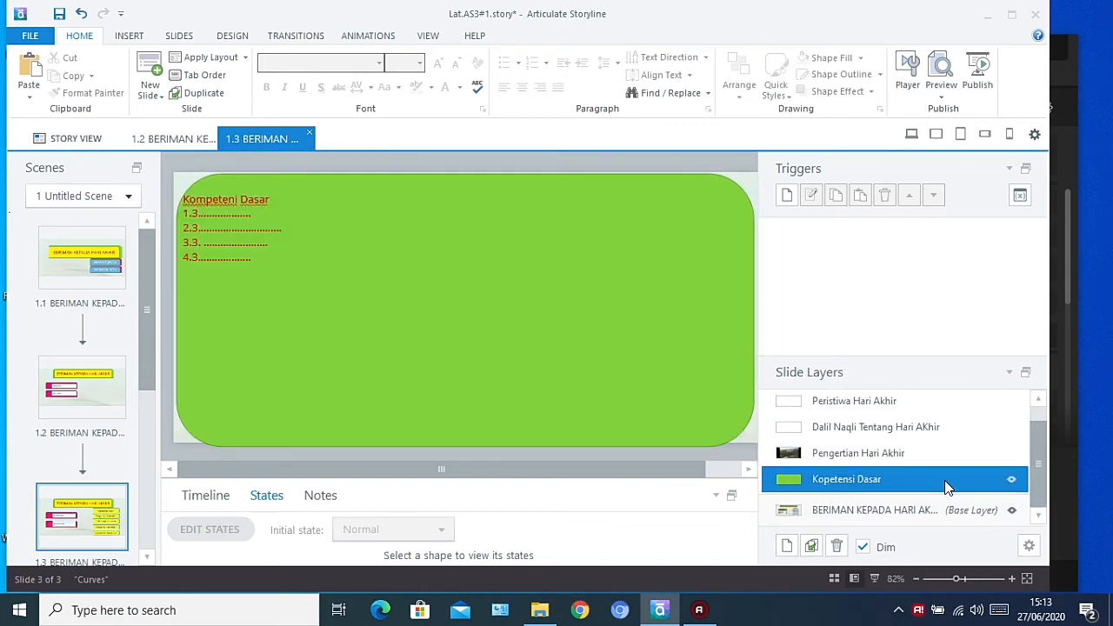
left_click(128, 36)
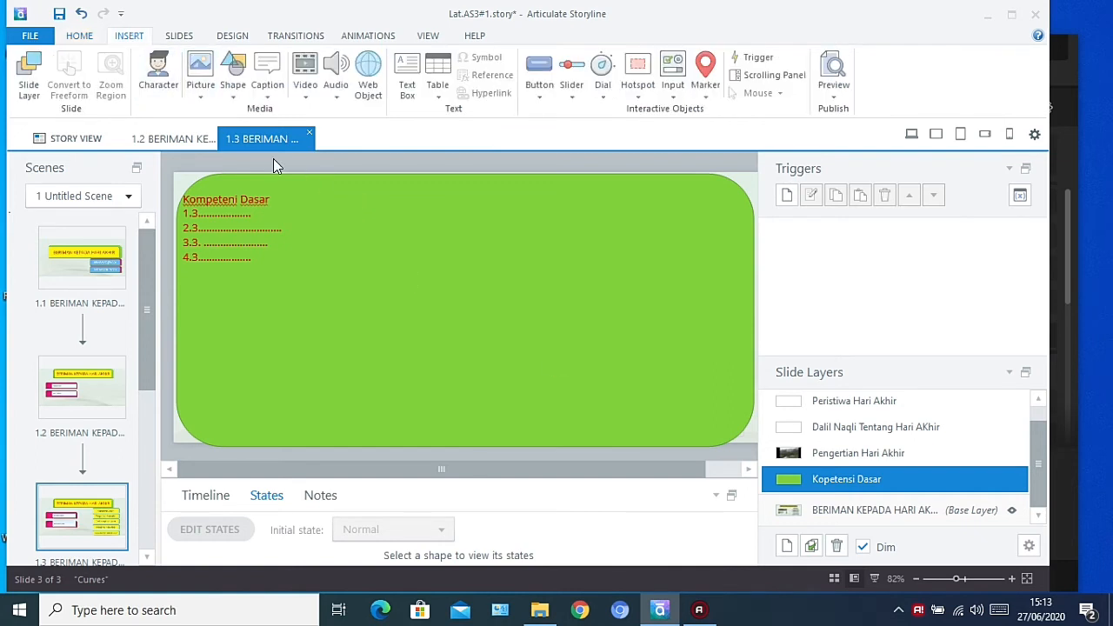
left_click(235, 87)
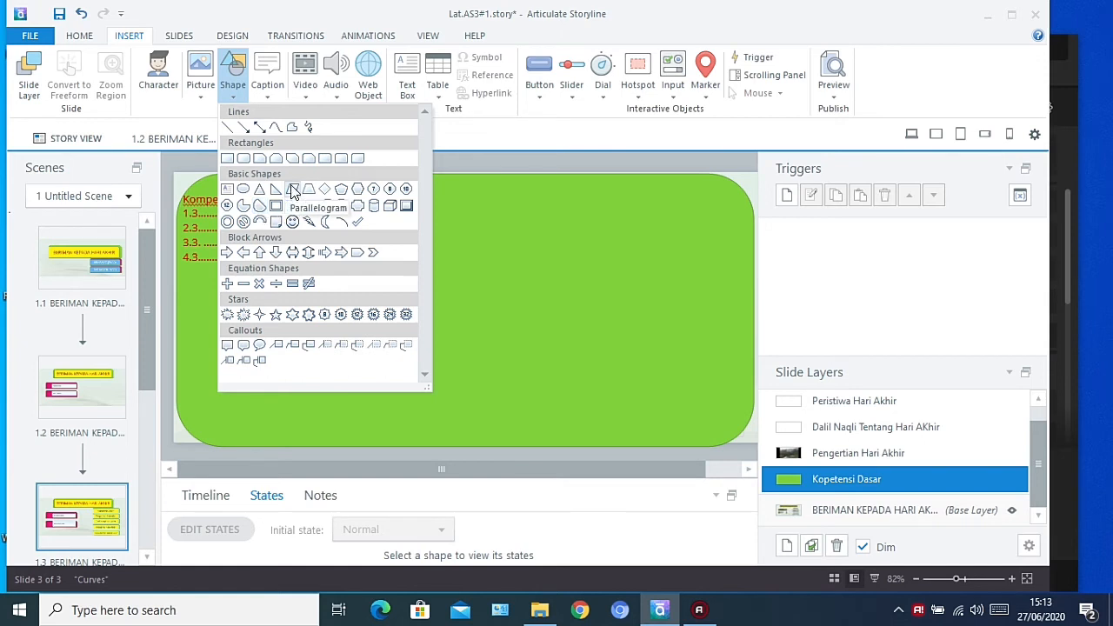
left_click(244, 253)
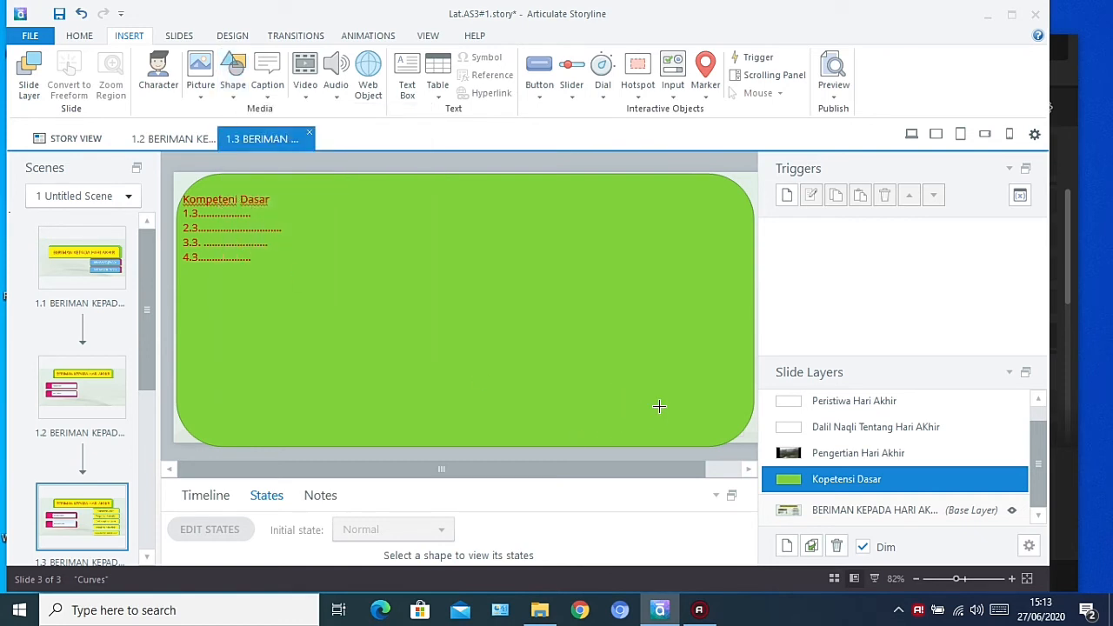
mouse_move(661, 393)
left_mouse_down()
mouse_move(670, 415)
mouse_move(722, 420)
mouse_move(726, 432)
left_mouse_up()
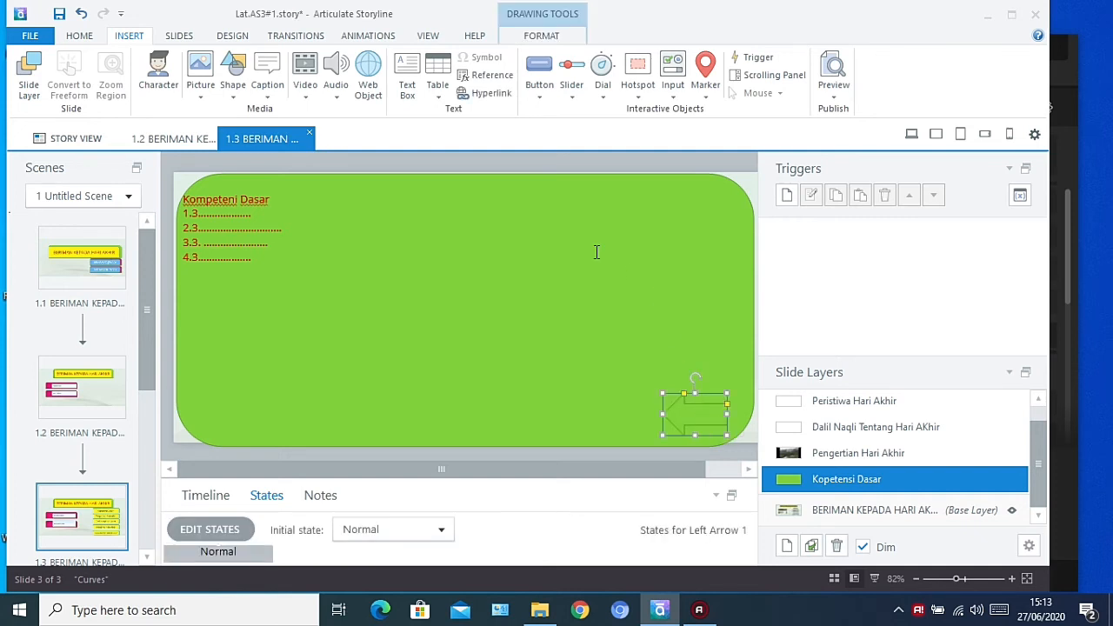
Fill the left arrow with pink and label it Kembali
left_click(533, 39)
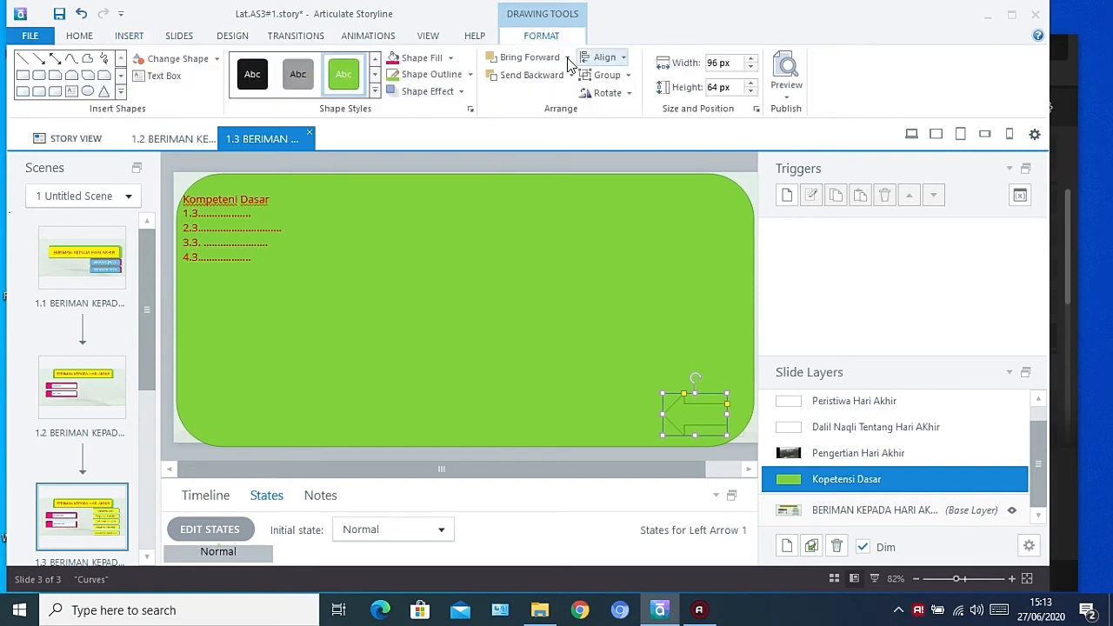
left_click(423, 61)
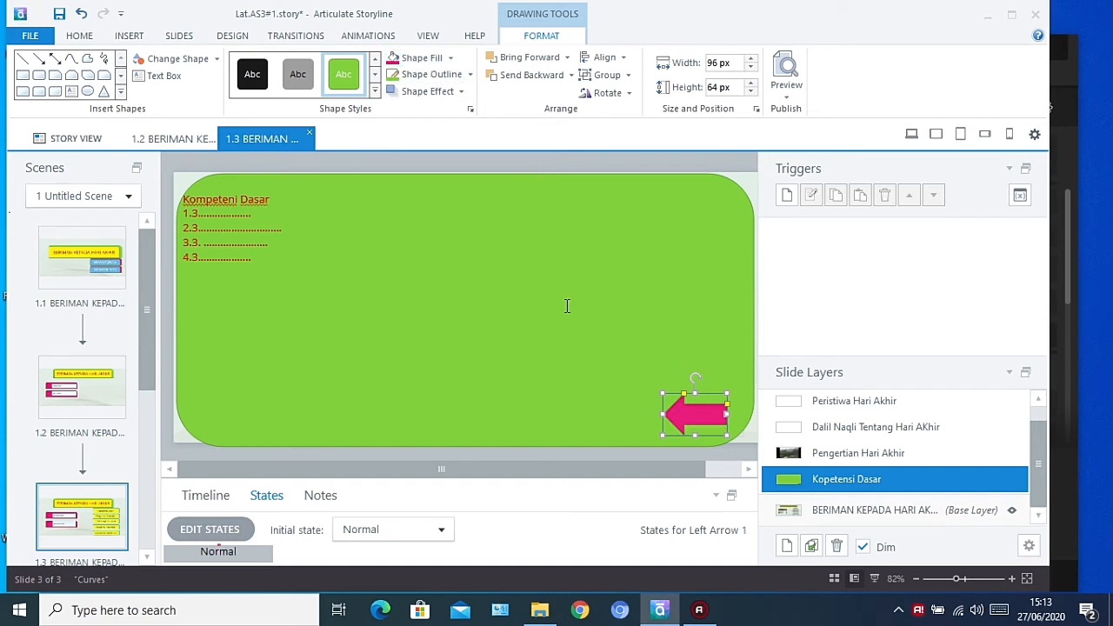
type("Kembali")
left_click(705, 357)
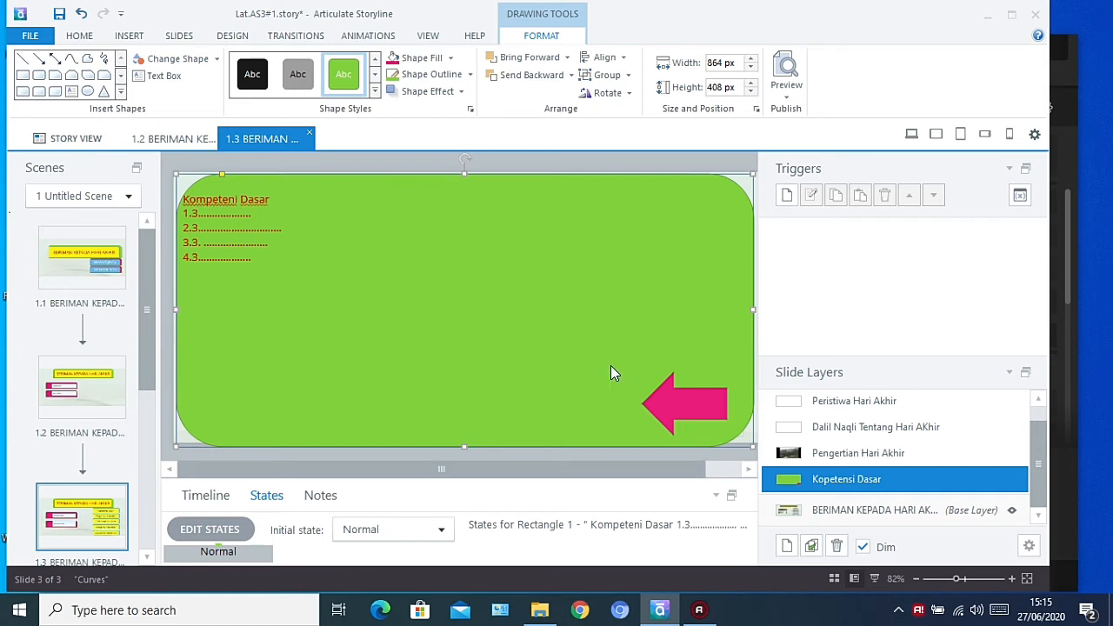
Add a trigger to the Kembali arrow that jumps to slide 1.3 BERIMAN KEPADA HARI AKHIR when the user clicks it
left_click(658, 397)
left_click(787, 197)
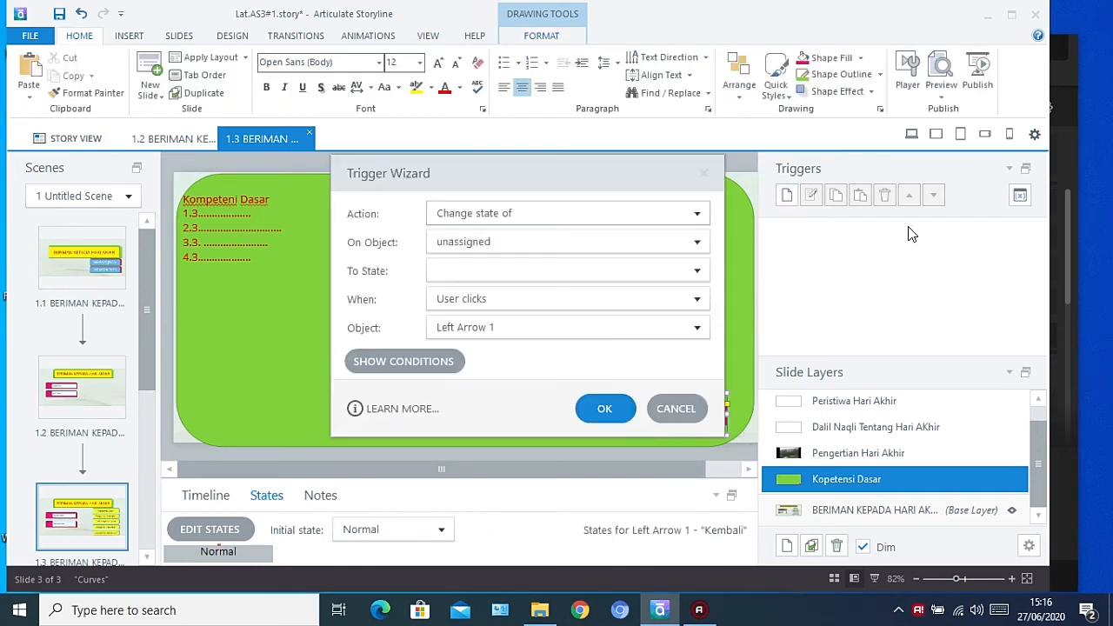
left_click(694, 218)
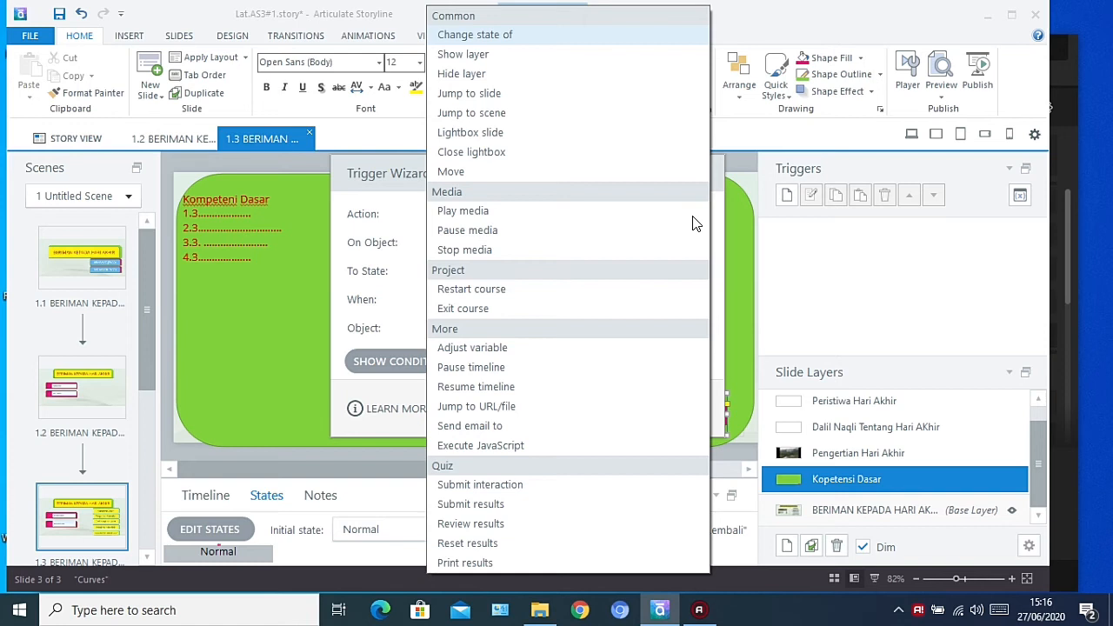
left_click(562, 98)
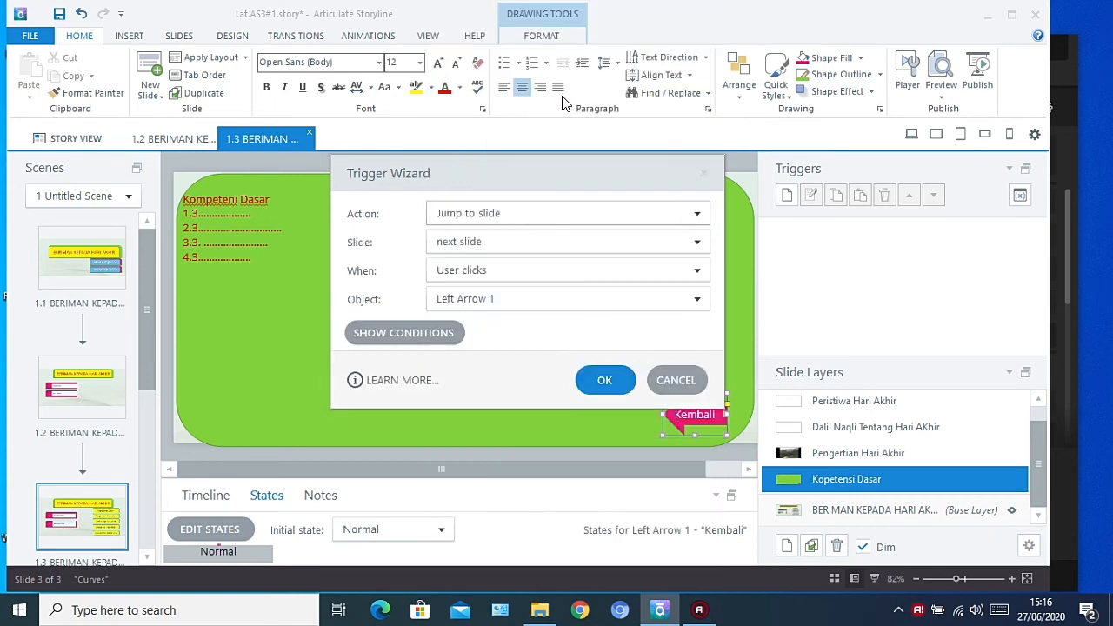
left_click(633, 250)
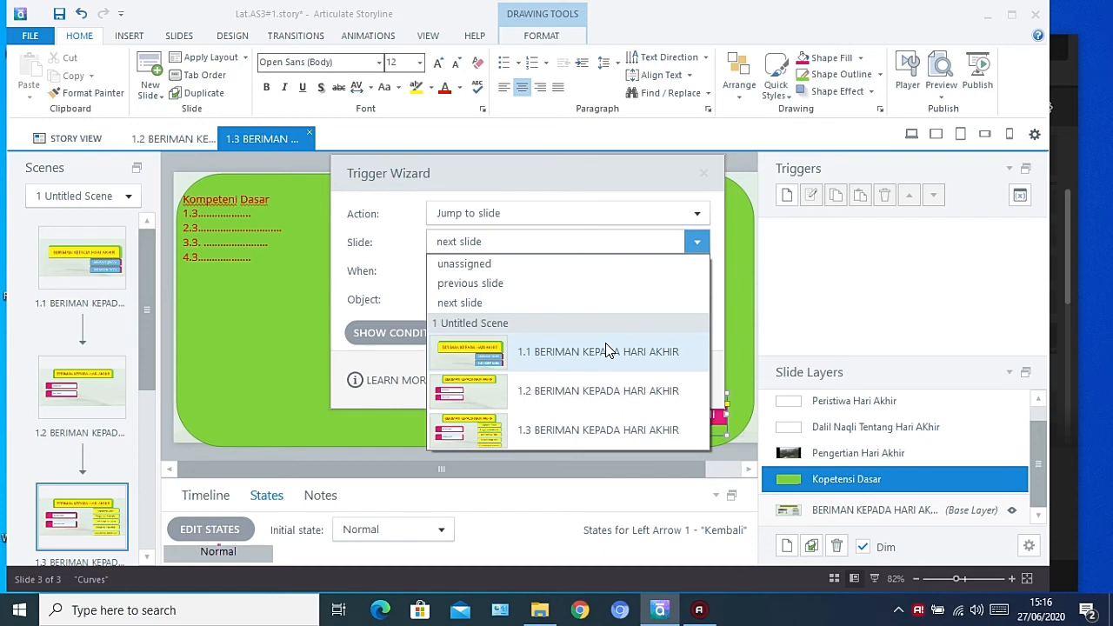
left_click(589, 428)
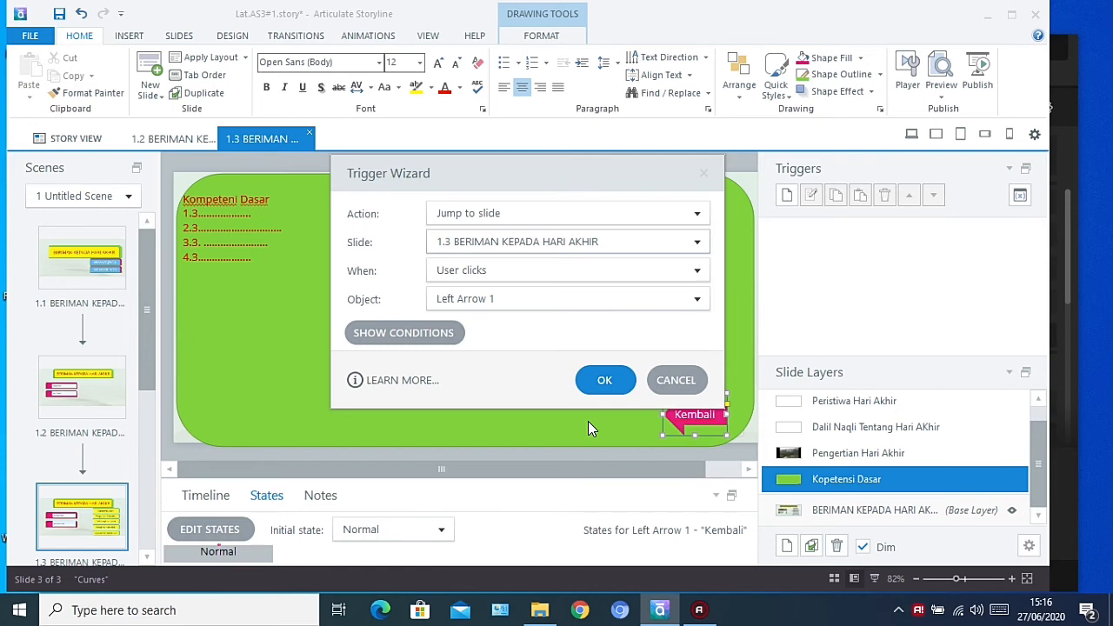
left_click(608, 381)
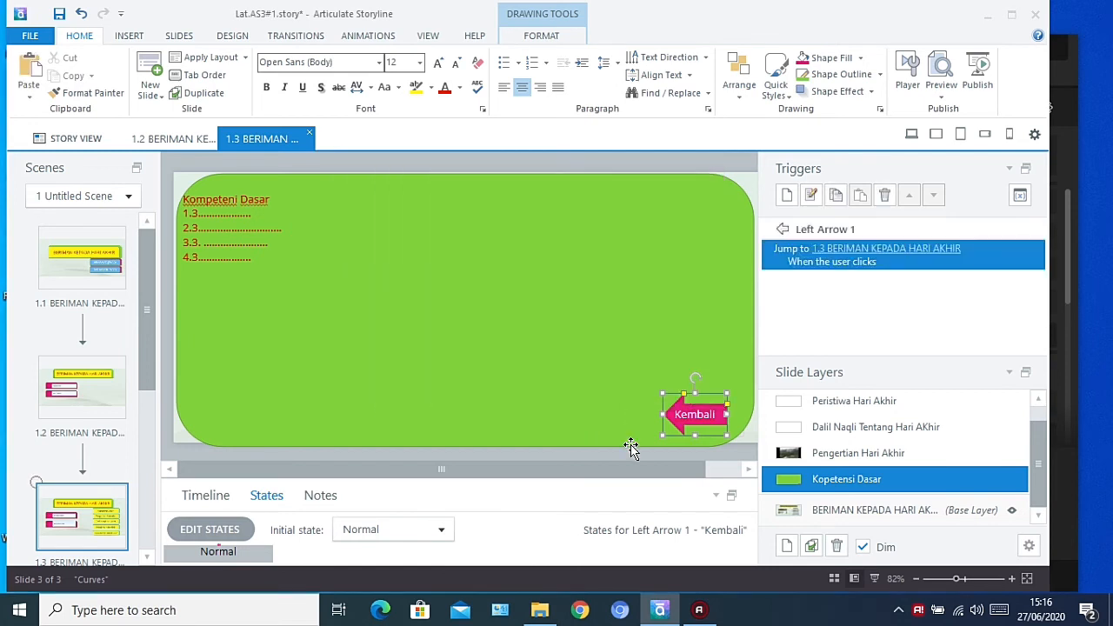
Preview this slide and show the Kopetensi Dasar layer through its menu button
left_click(944, 96)
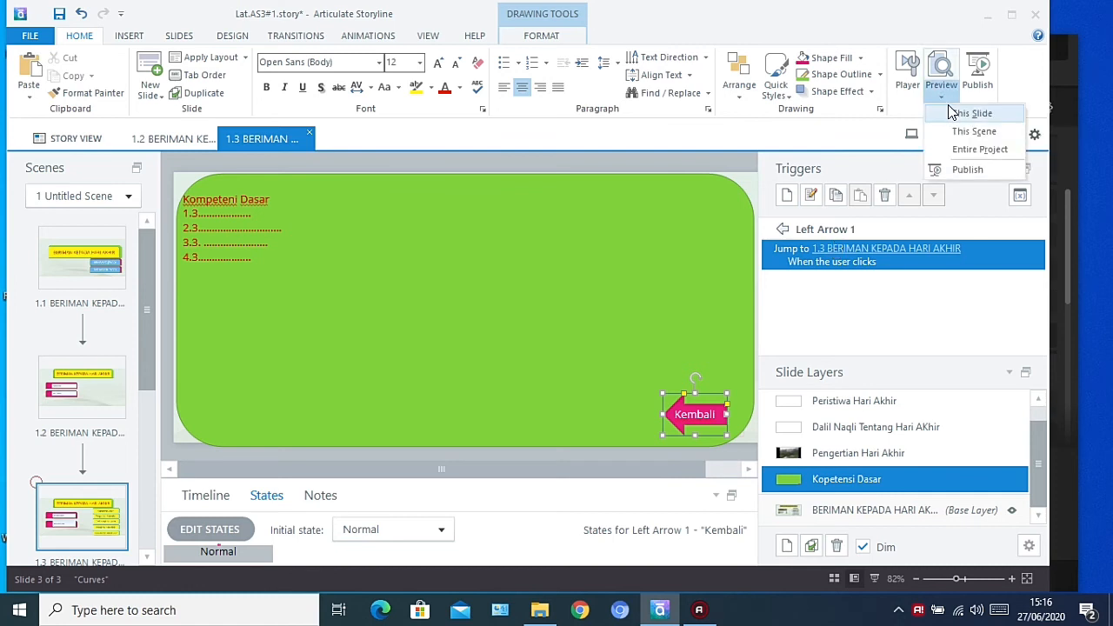
left_click(952, 113)
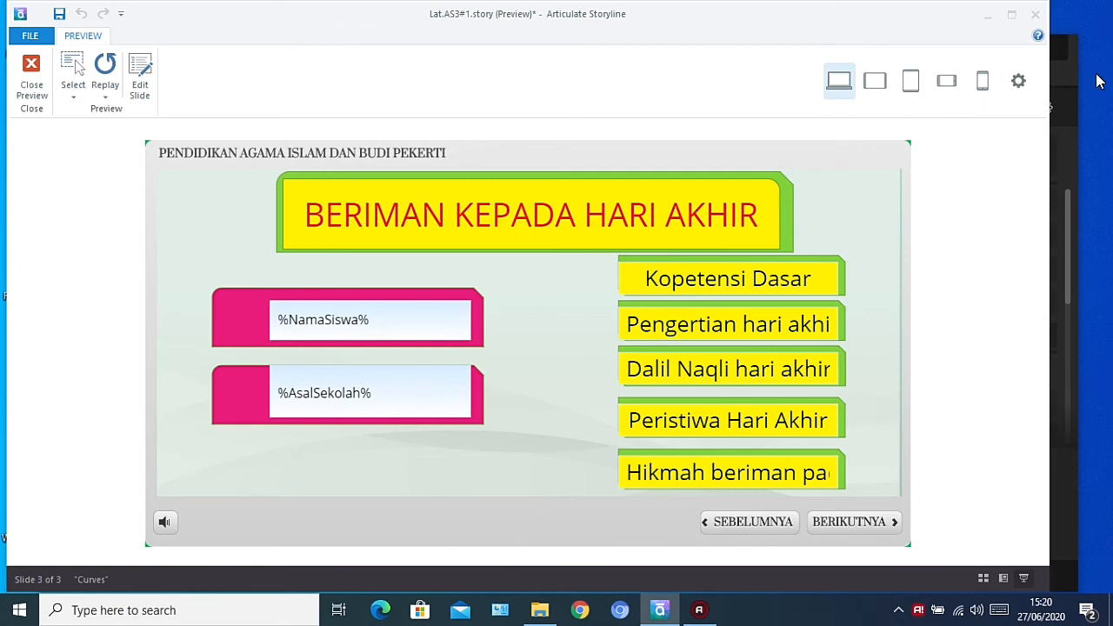
left_click(807, 282)
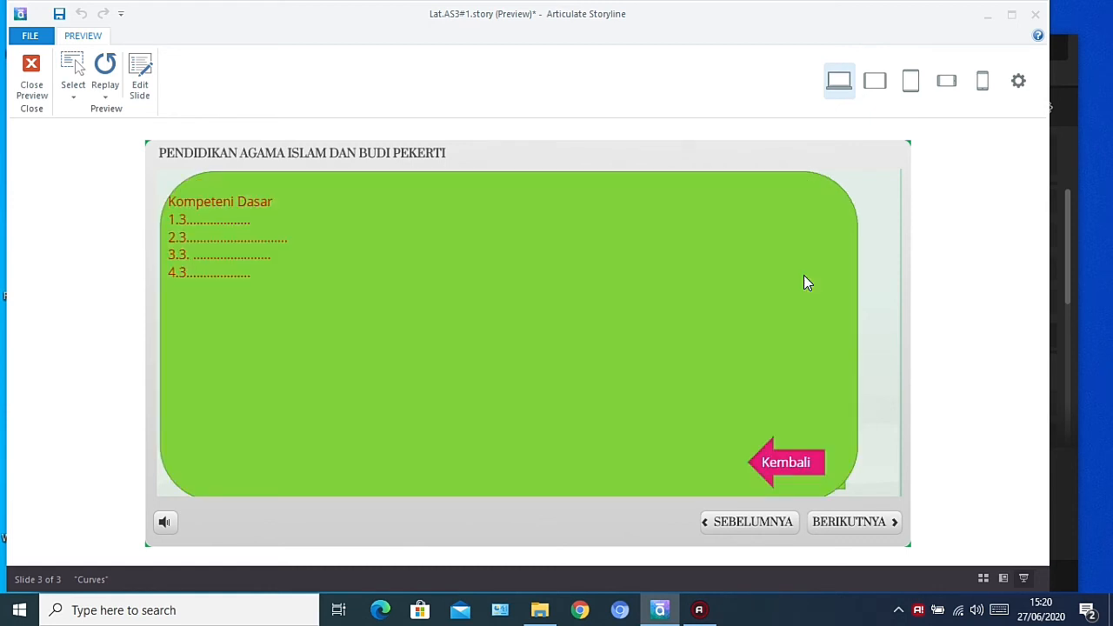
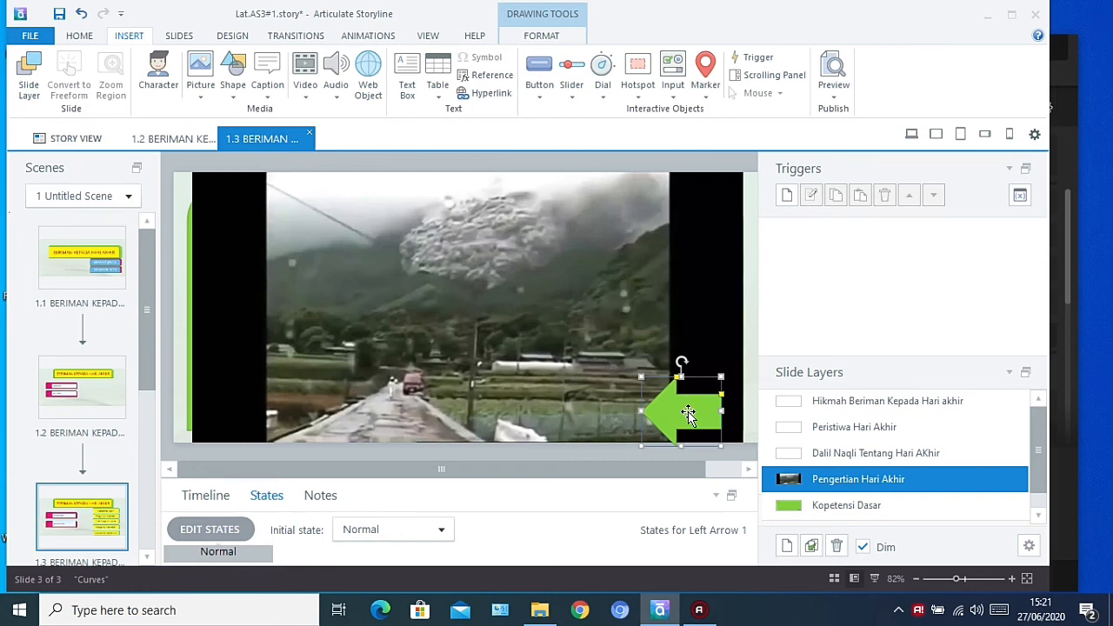
Label the green left arrow on the Pengertian Hari Akhir layer Kembali
left_click(685, 414)
type("Kembali")
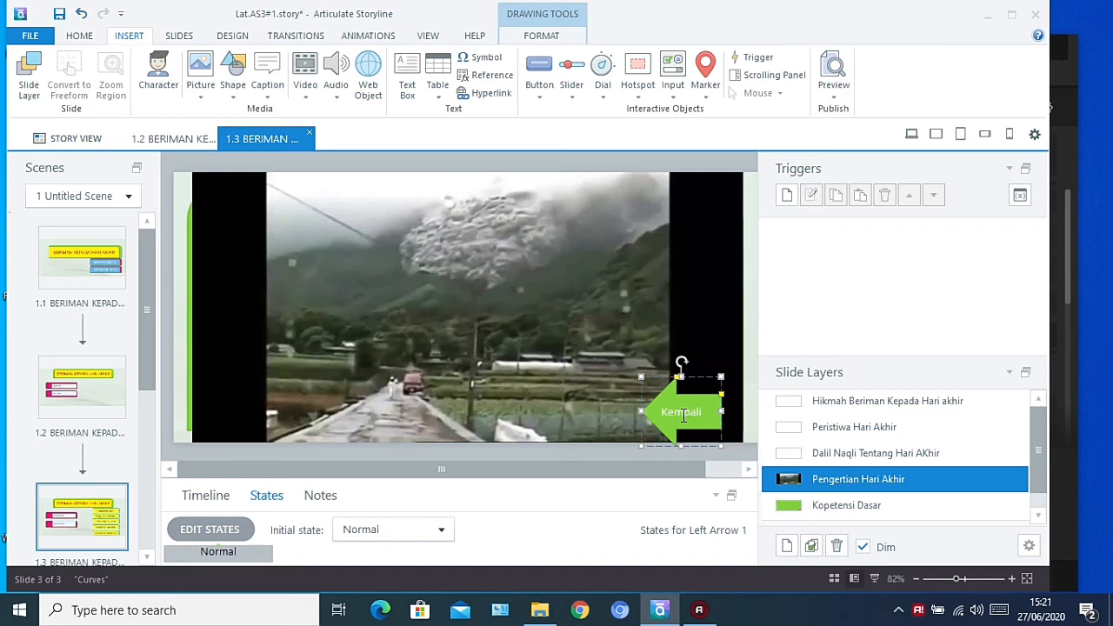
Add a trigger to this Kembali arrow that jumps to slide 1.3 BERIMAN KEPADA HARI AKHIR when the user clicks it
left_click(787, 197)
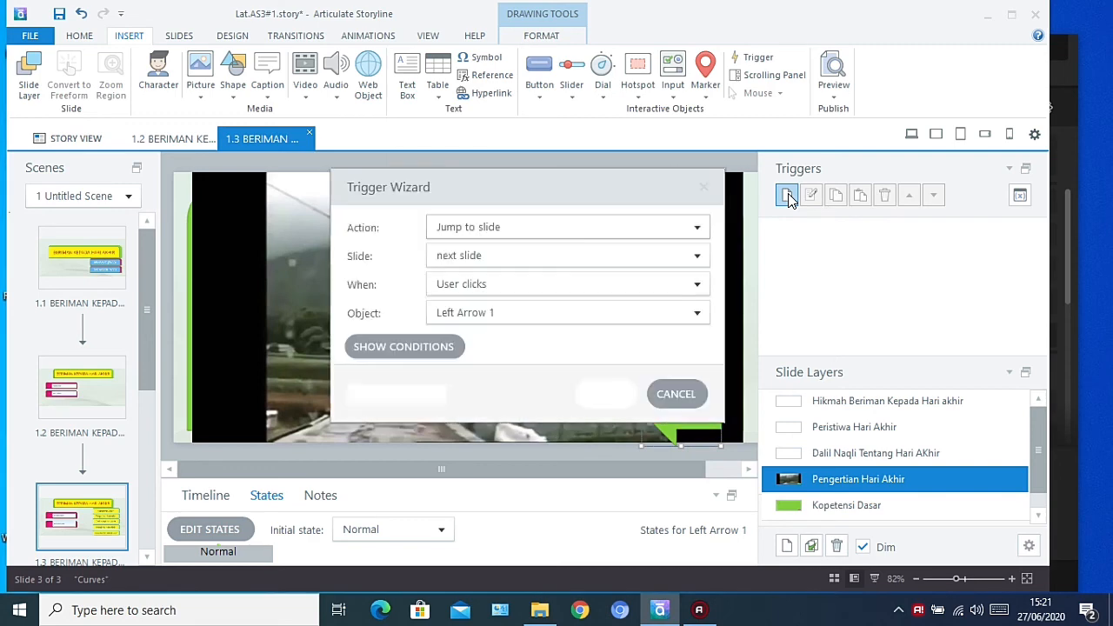
left_click(557, 267)
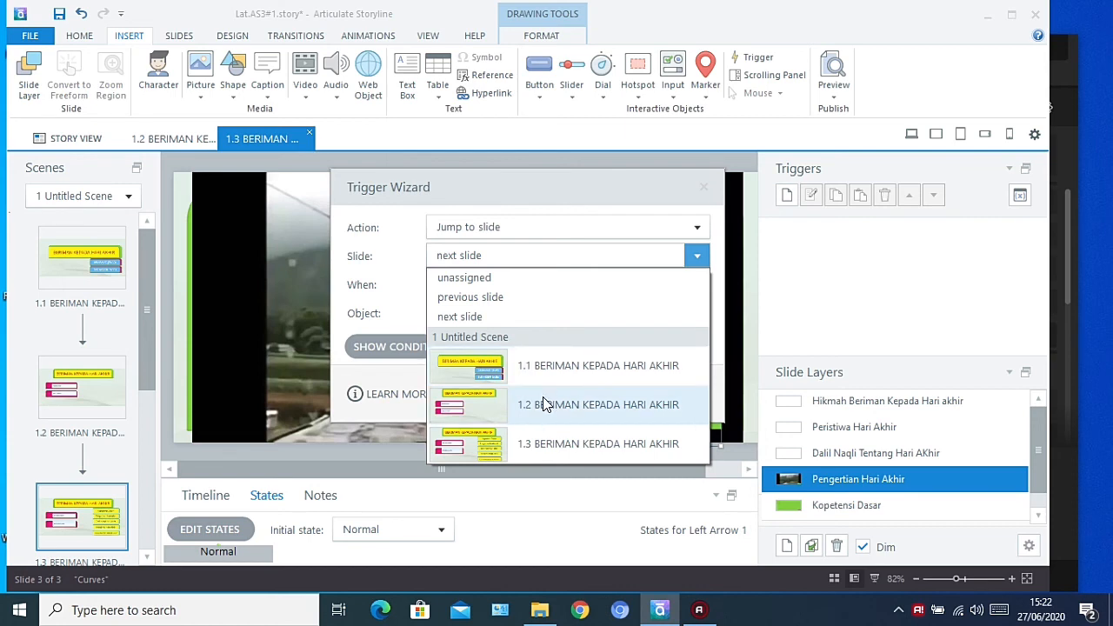
left_click(545, 445)
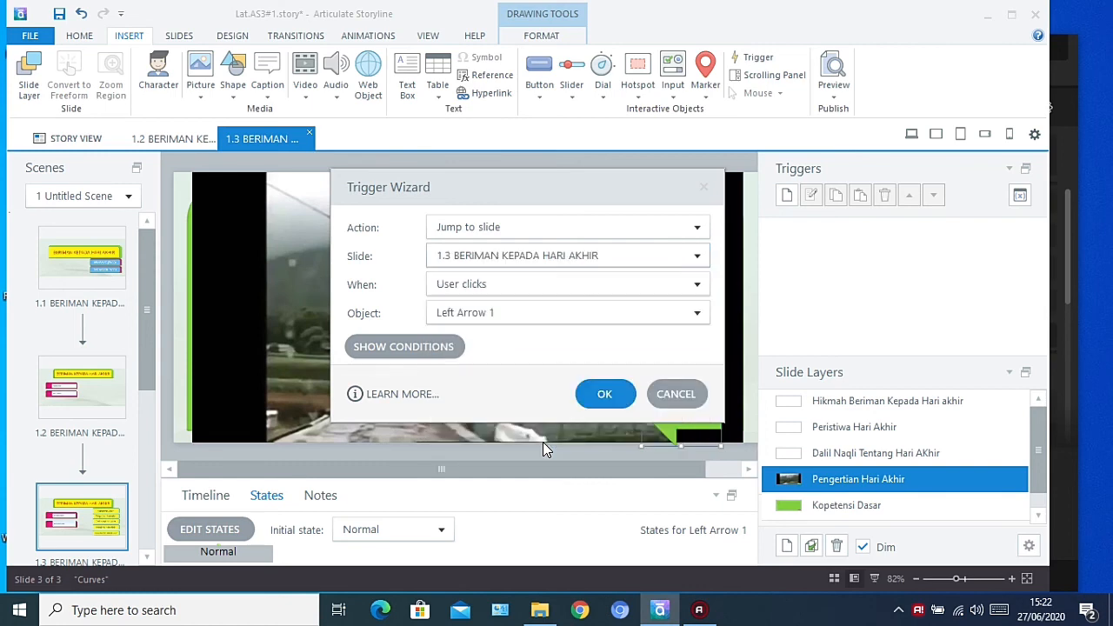
left_click(604, 396)
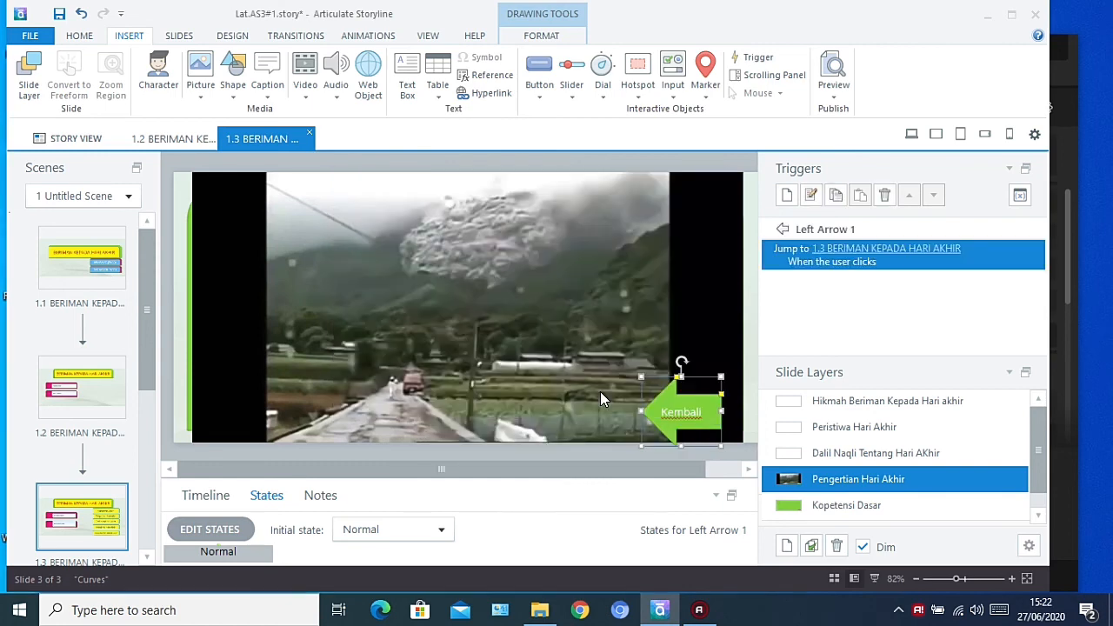
Look through the Dalil Naqli, Peristiwa, Hikmah and Kopetensi Dasar layers, and return to the slide's base layer
left_click(823, 453)
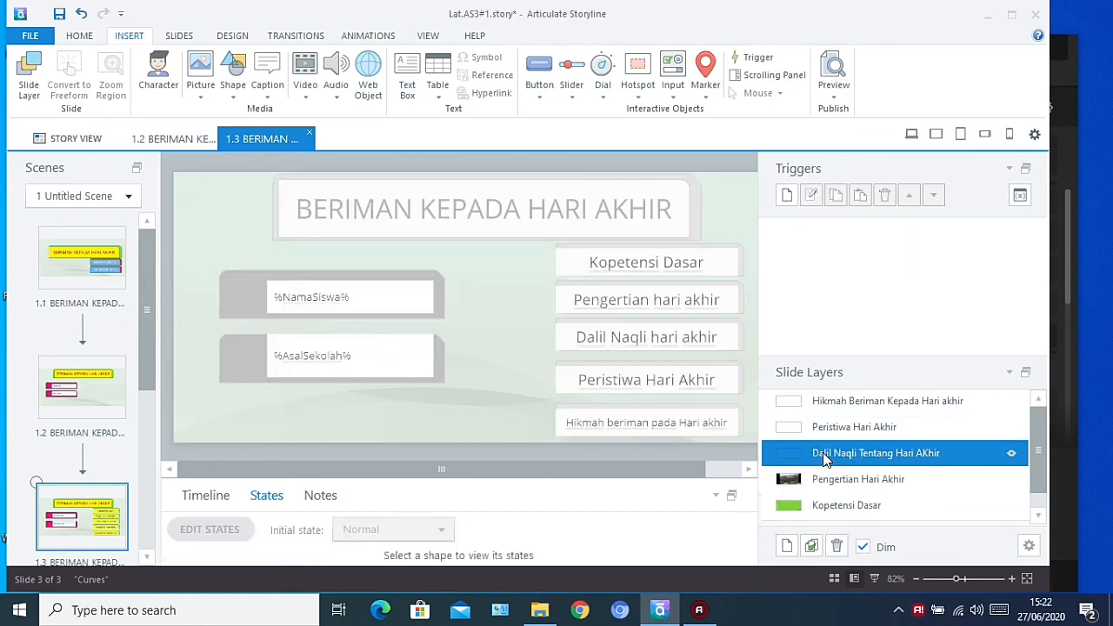
left_click(828, 428)
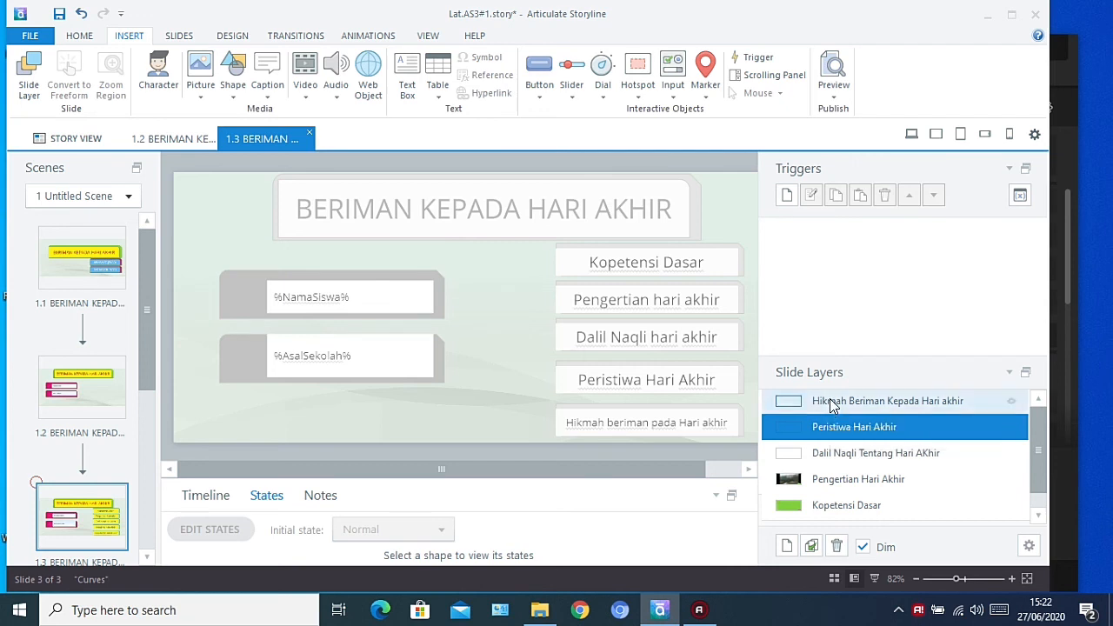
left_click(830, 400)
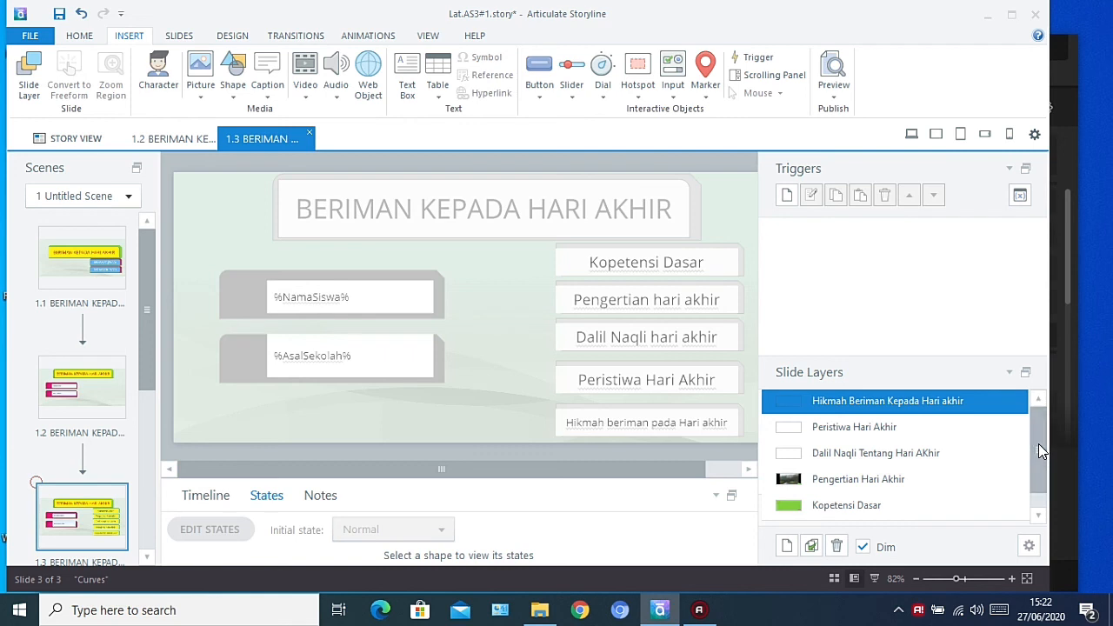
left_click(889, 516)
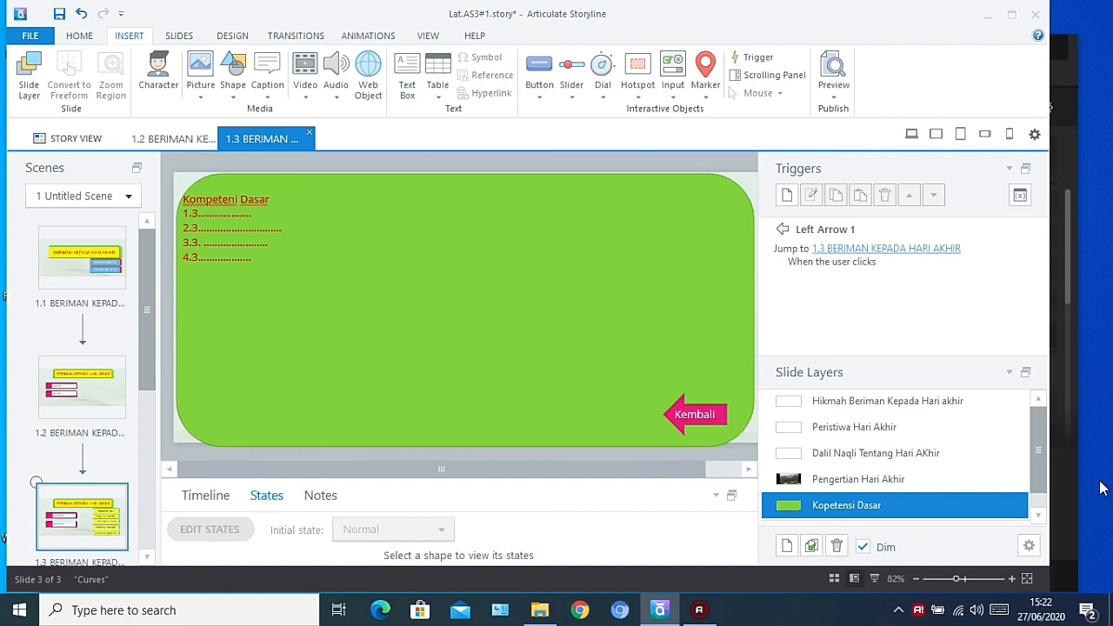
left_click_drag(1038, 460, 1042, 541)
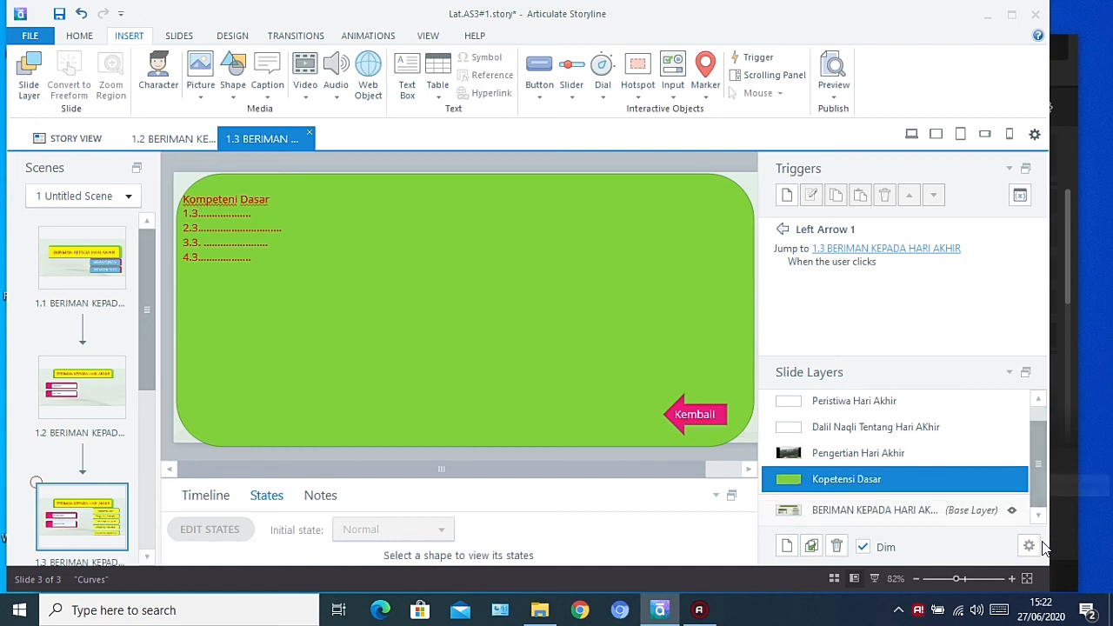
left_click(929, 511)
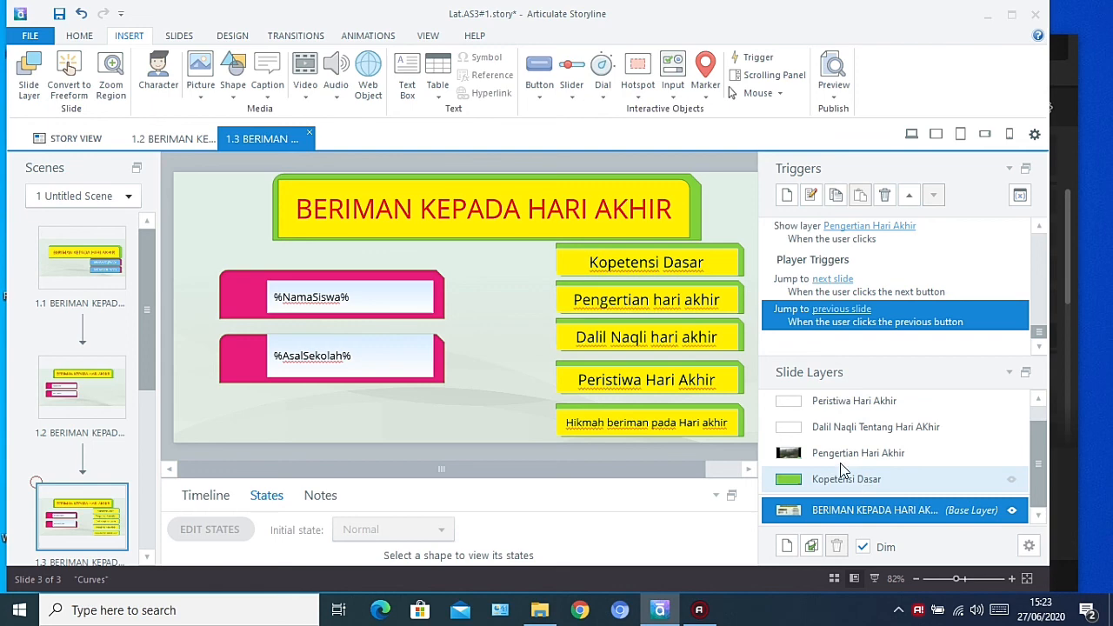
Add a trigger to the Kopetensi Dasar text entry that changes Snip Diagonal Corner 2 to the Kompetensi Dasar state when the user clicks
double_click(713, 264)
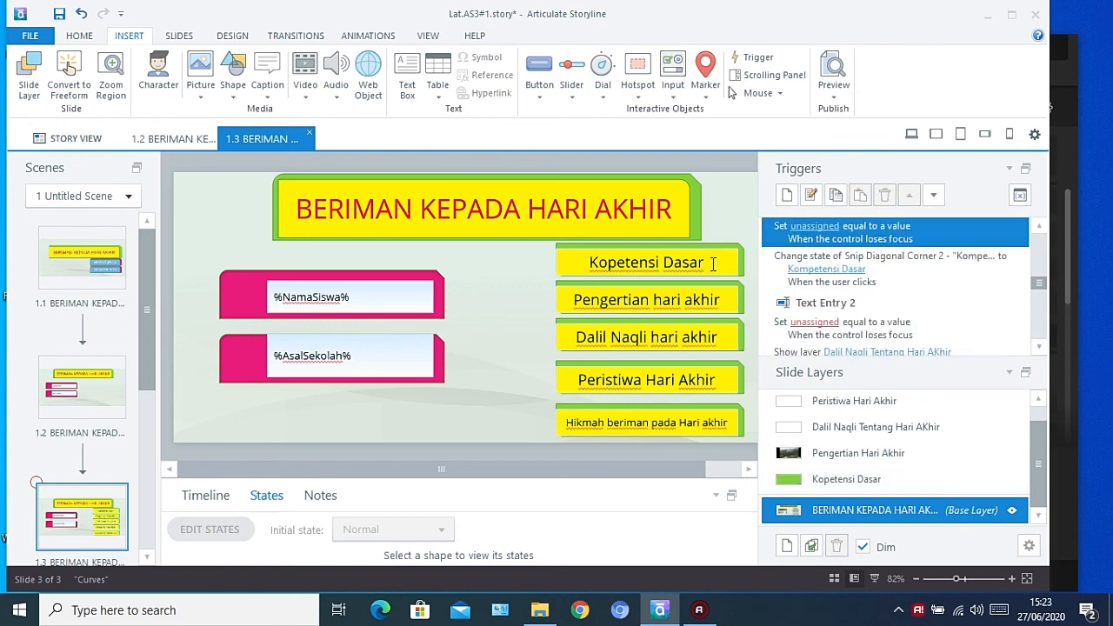
left_click(807, 226)
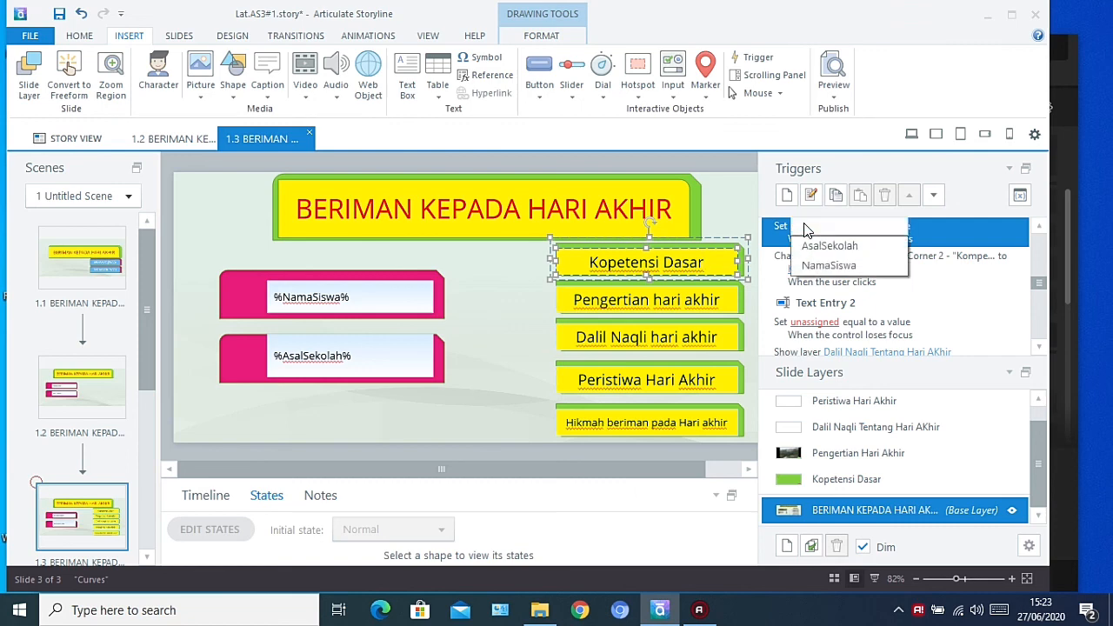
left_click(772, 256)
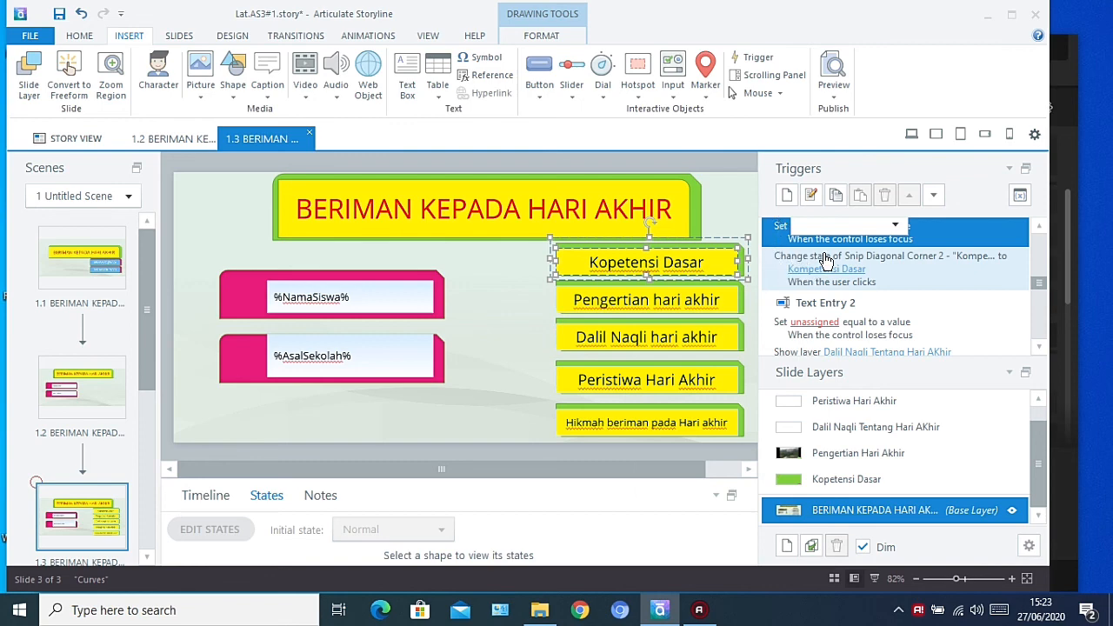
left_click(786, 195)
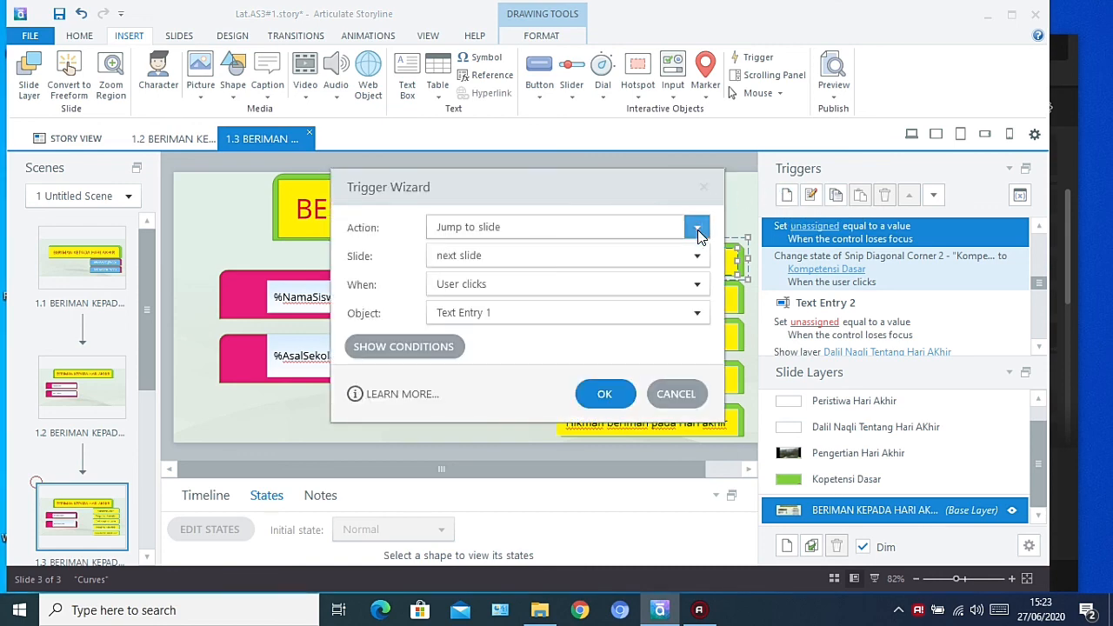
left_click(698, 230)
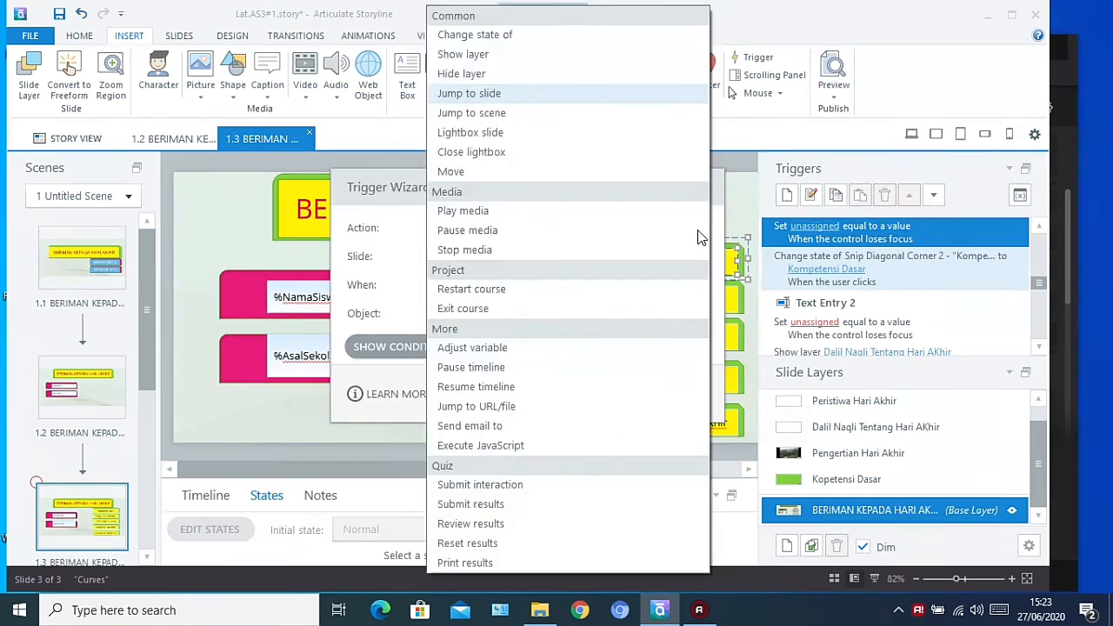
left_click(529, 36)
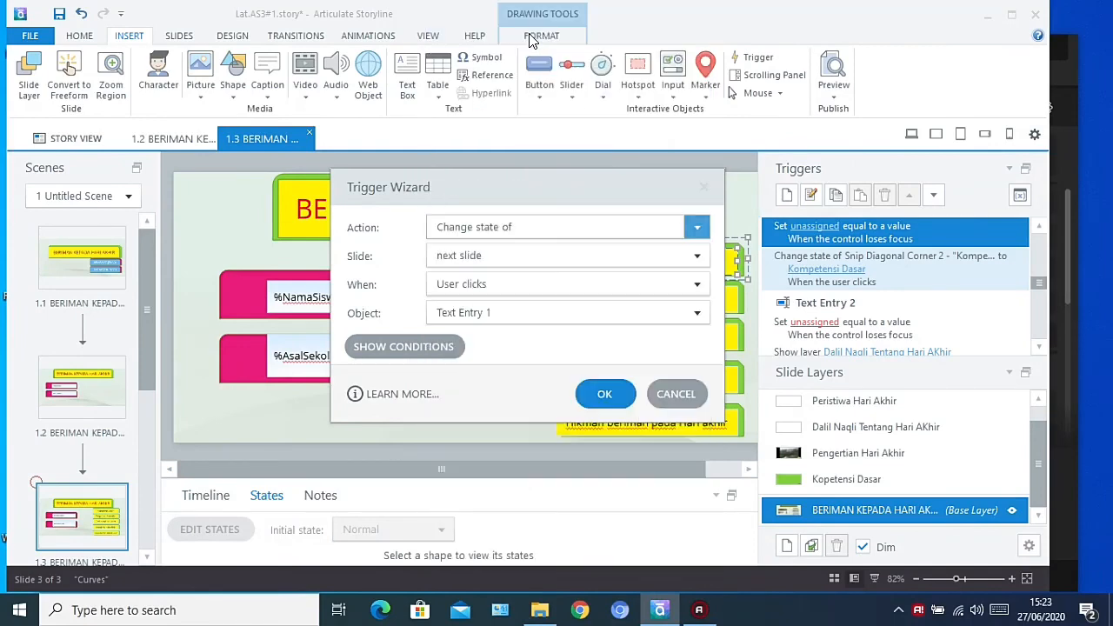
left_click(641, 255)
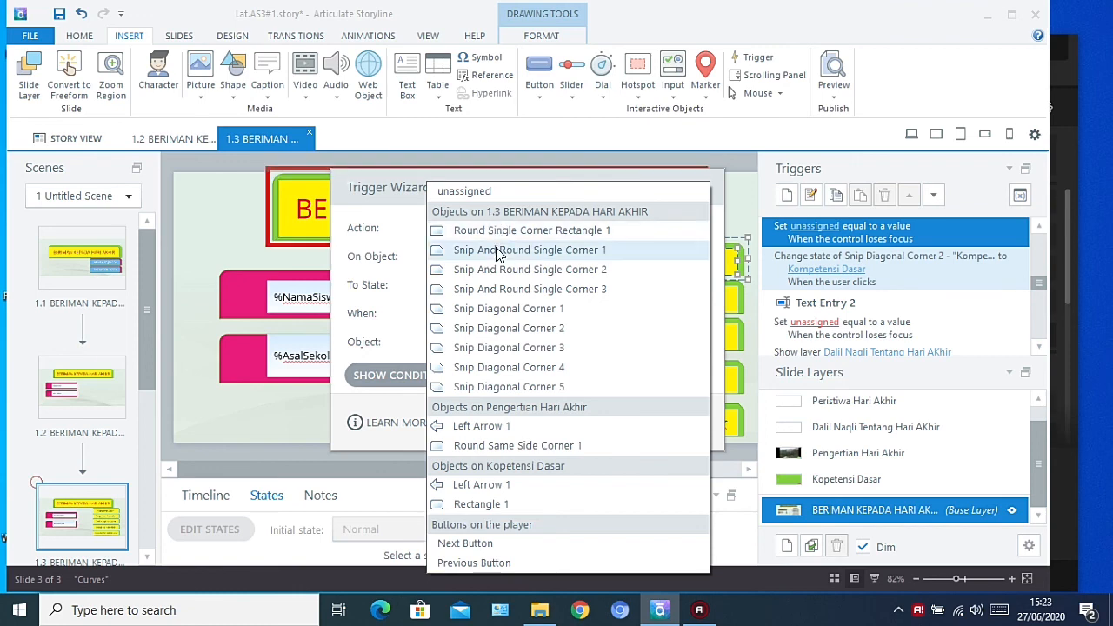
left_click(499, 330)
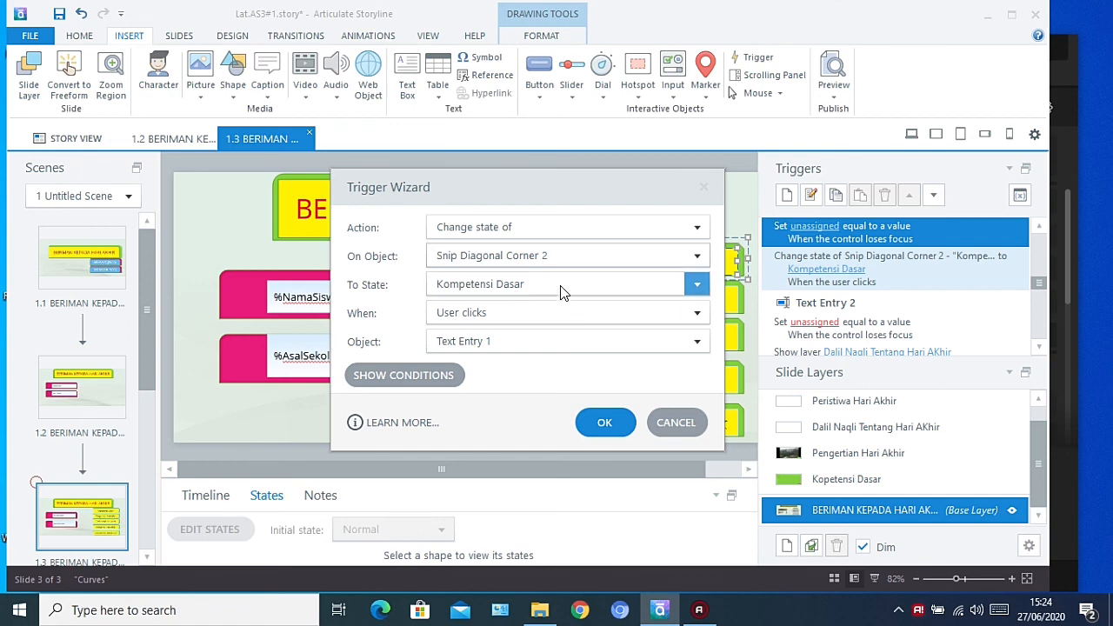
left_click(603, 426)
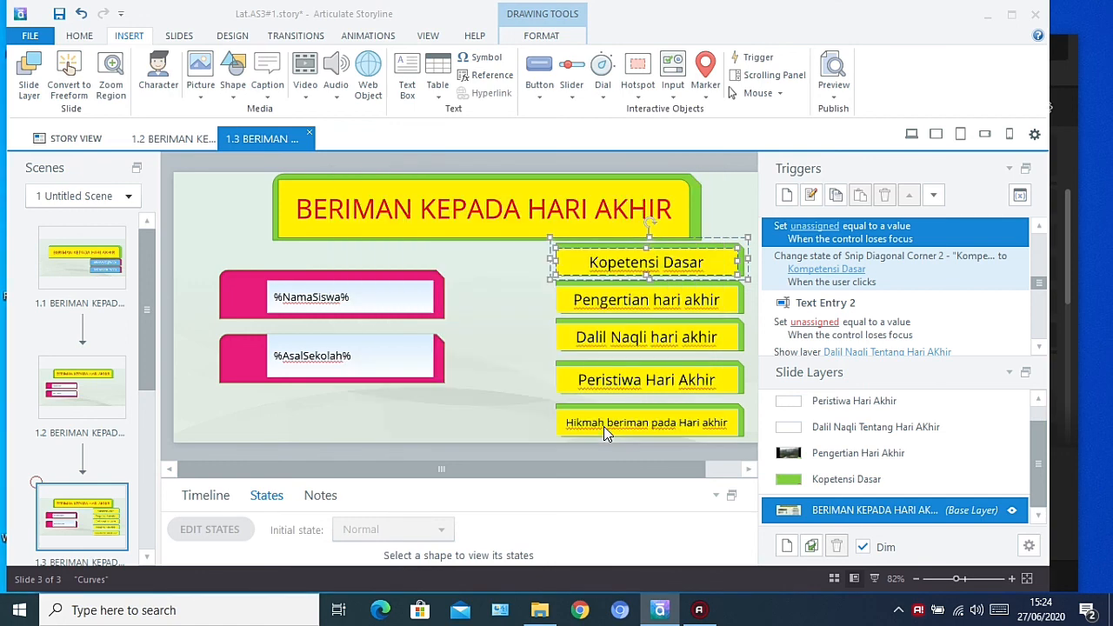
Review the triggers of the Pengertian hari akhir, Dalil Naqli hari akhir and Peristiwa Hari Akhir menu entries
left_click(591, 345)
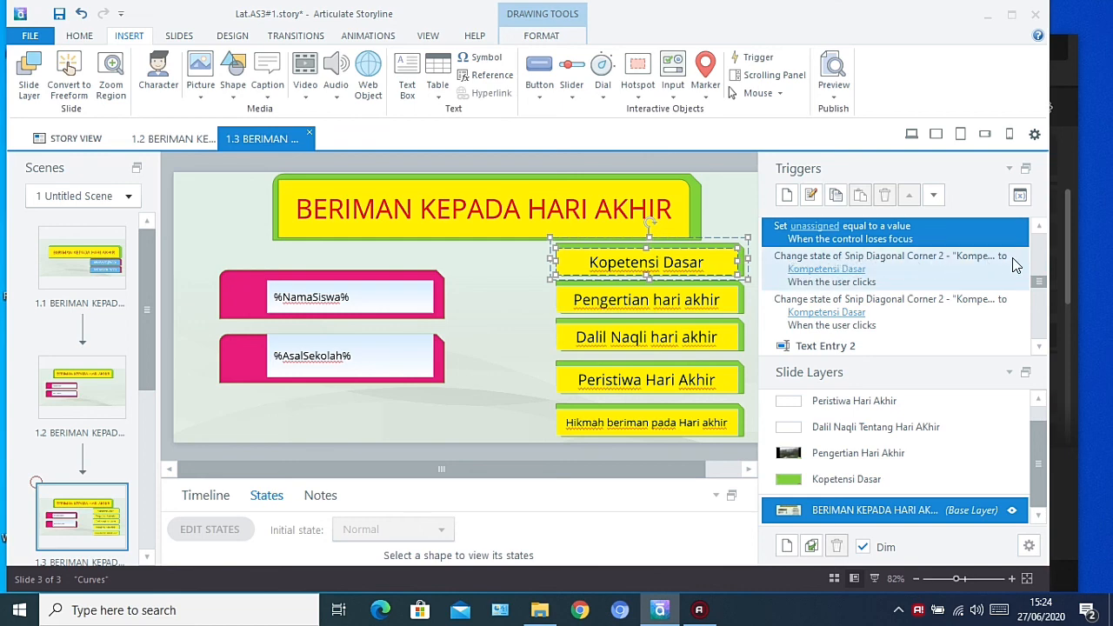
left_click(708, 304)
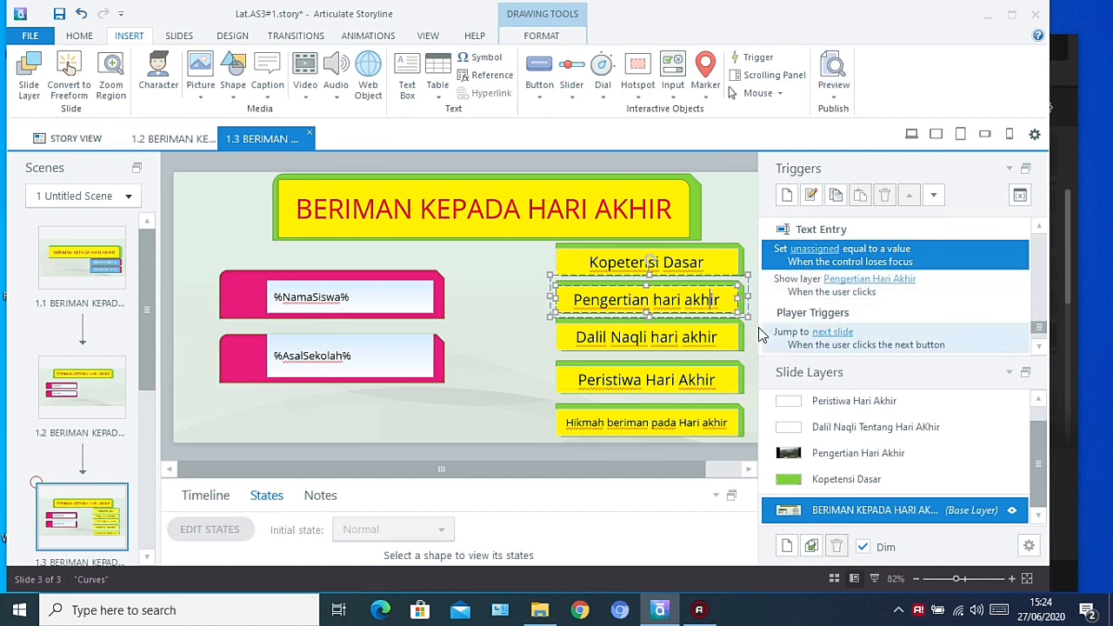
left_click(729, 339)
left_click(728, 339)
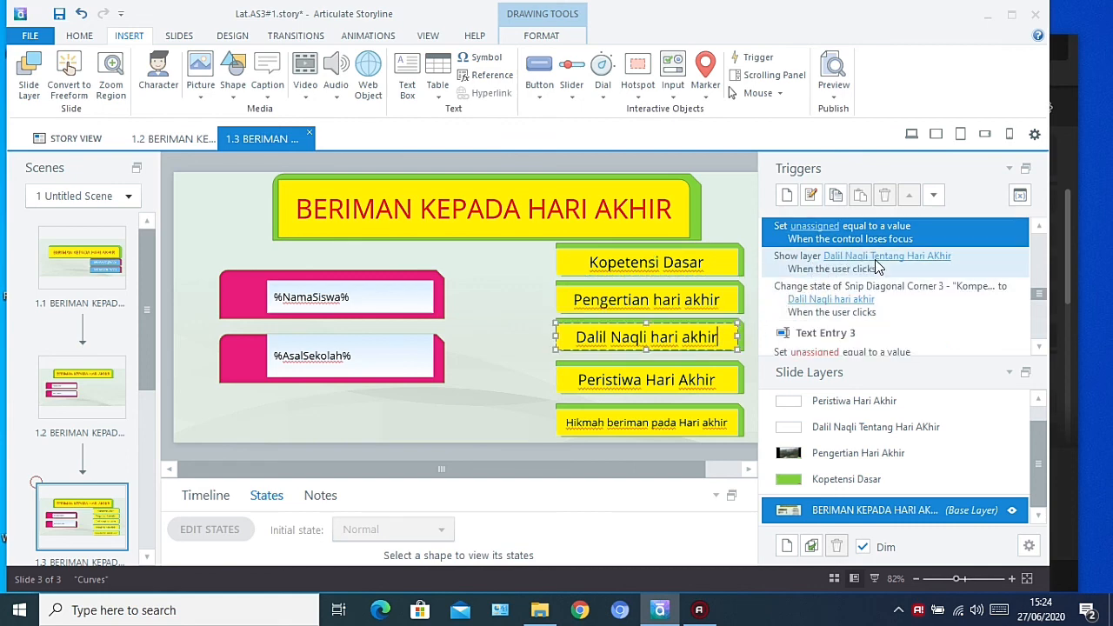
left_click(692, 374)
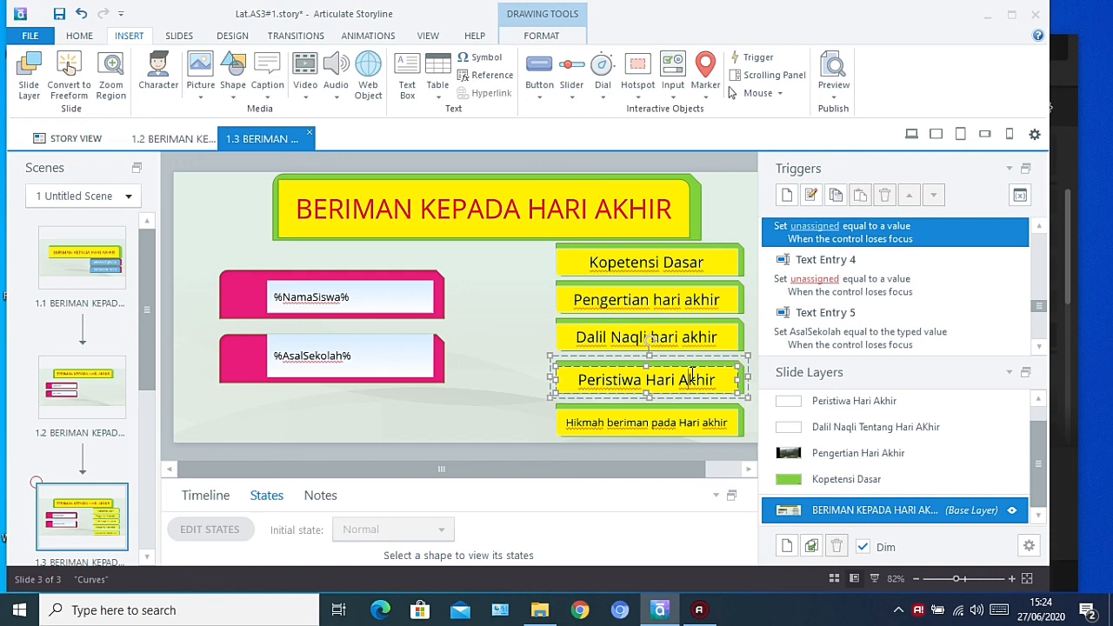
Start a preview to test the topic menu's navigation
left_click(832, 97)
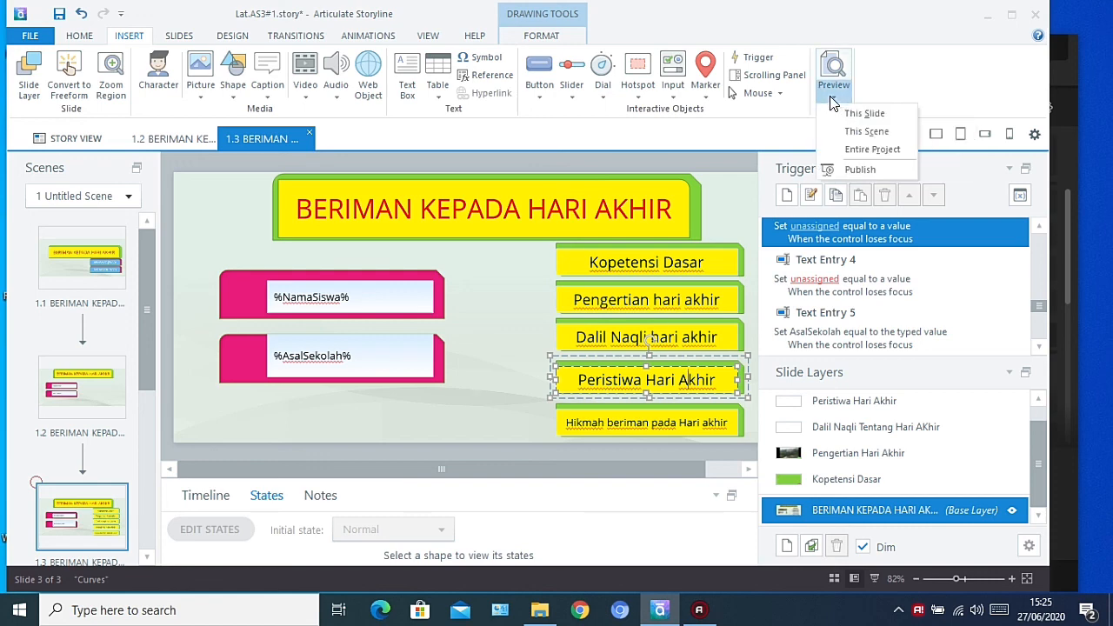